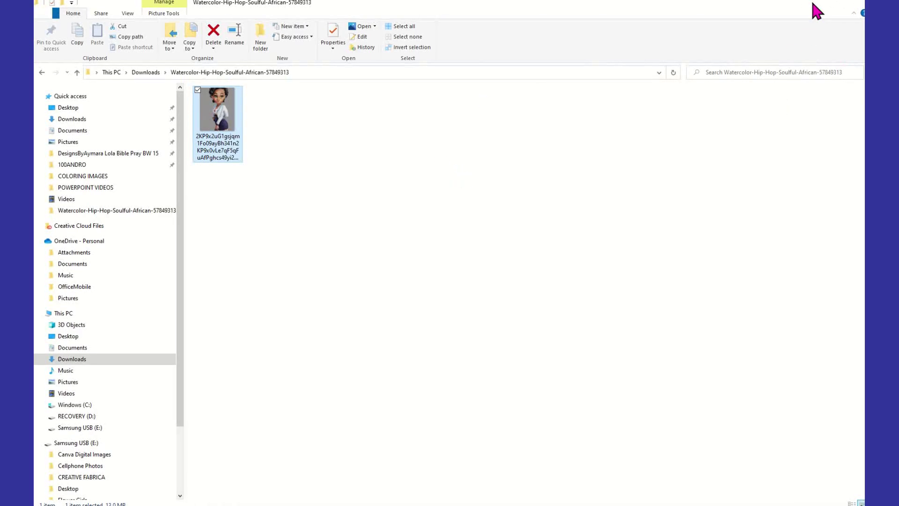
# - Minimise the File Explorer folder window to bring Chrome forward
pyautogui.click(814, 4)
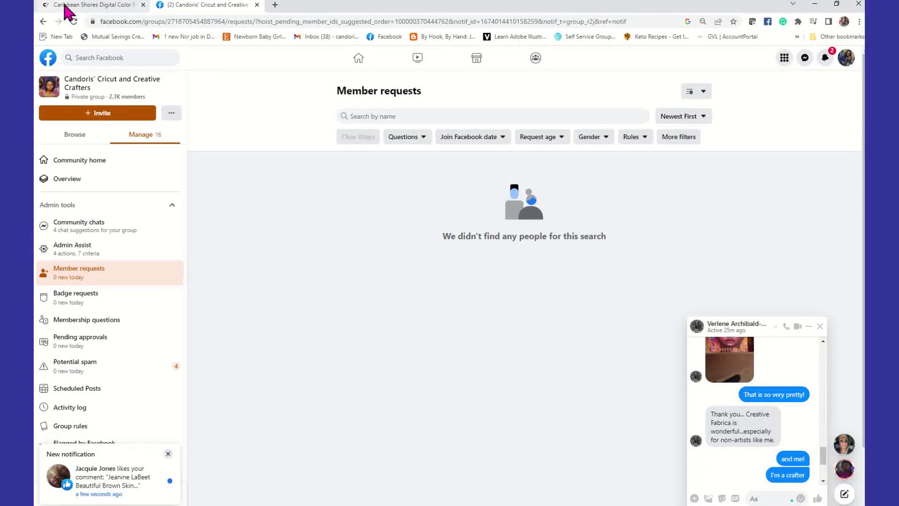
# - Navigate the first Chrome tab to Playground AI and open its Create page
pyautogui.click(131, 9)
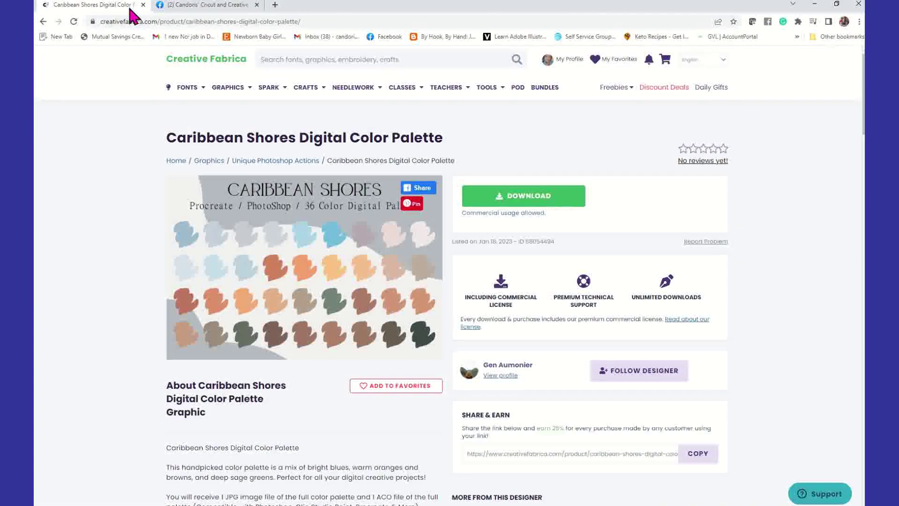
pyautogui.click(213, 22)
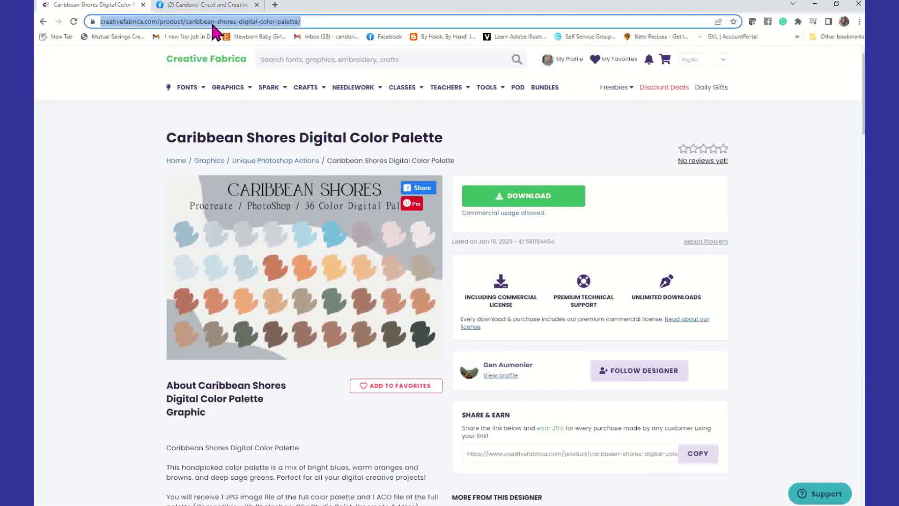
pyautogui.write('playground')
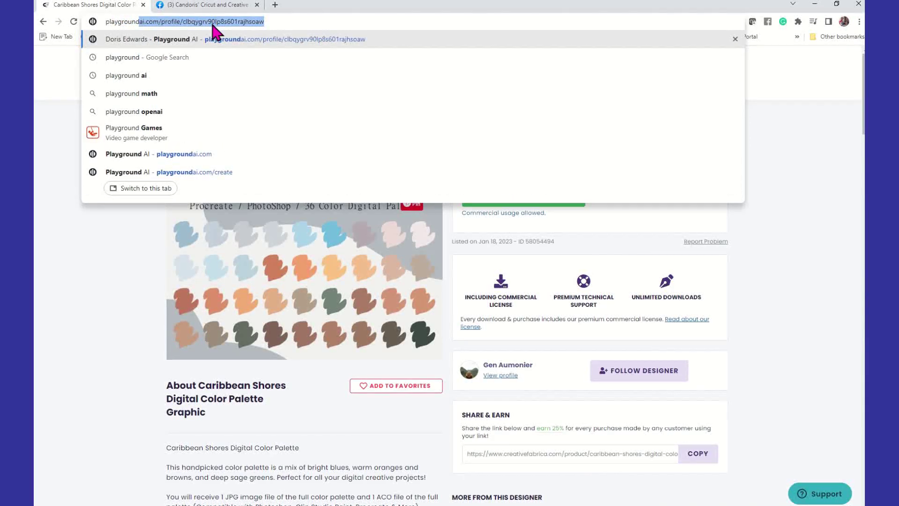
pyautogui.press('Return')
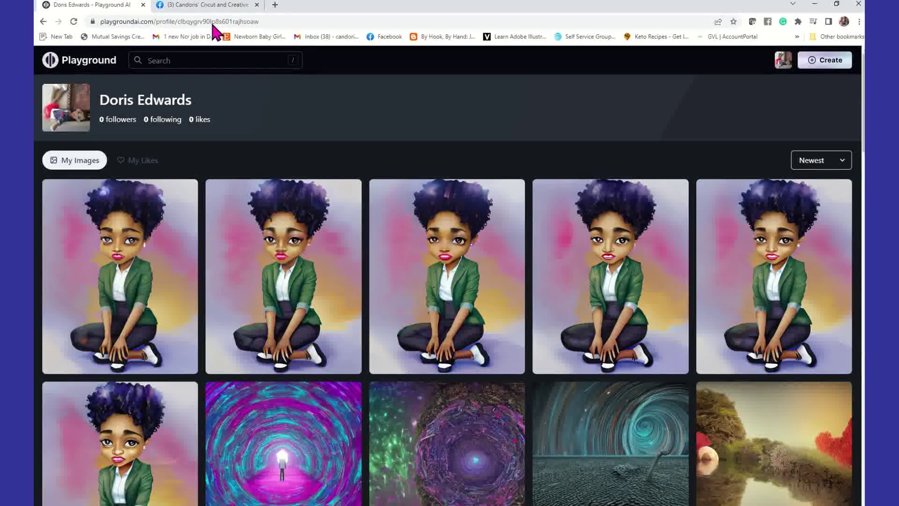
pyautogui.click(837, 65)
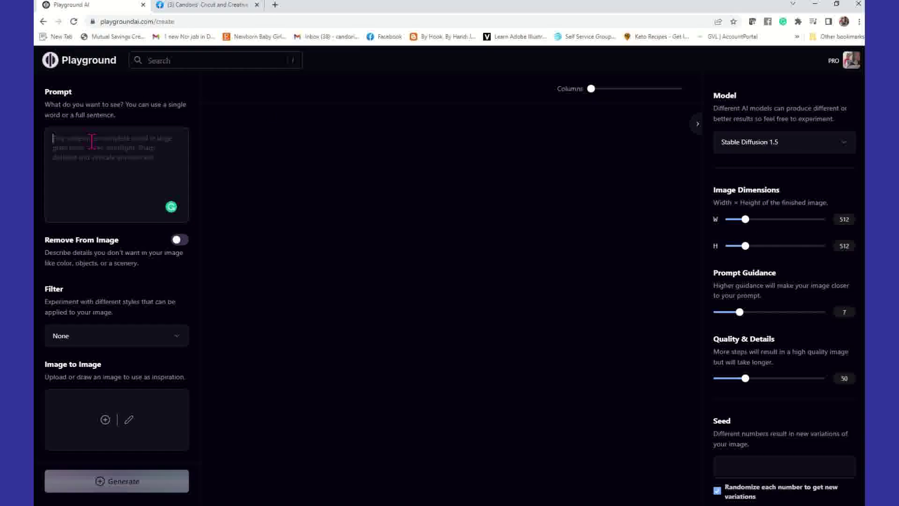
# - Enter the prompt 'African American' with corrected capitals, then start an Image to Image upload
pyautogui.write('af')
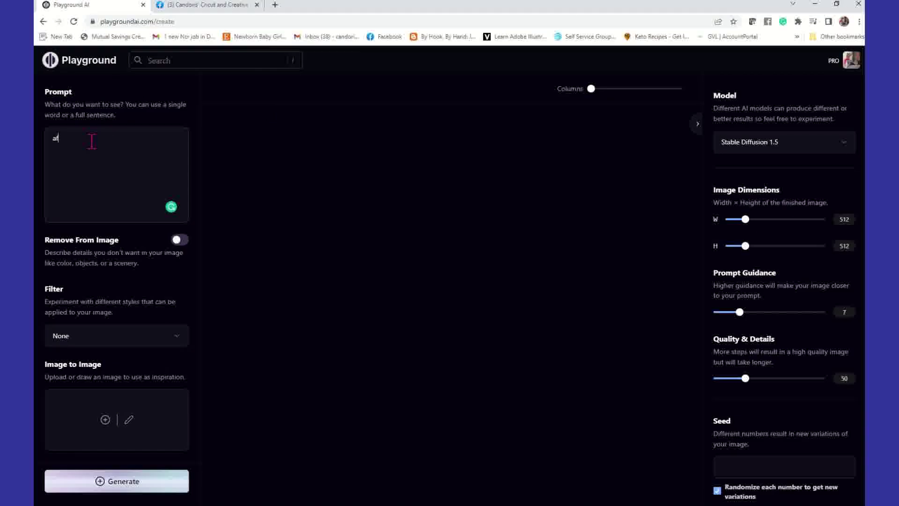
pyautogui.write('rican')
pyautogui.press('BackSpace')
pyautogui.write('american')
pyautogui.rightClick(63, 138)
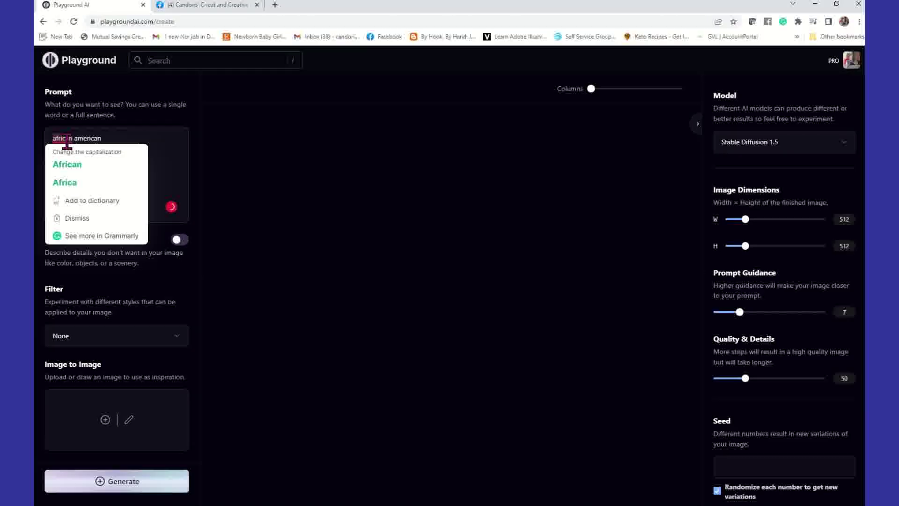
pyautogui.click(71, 161)
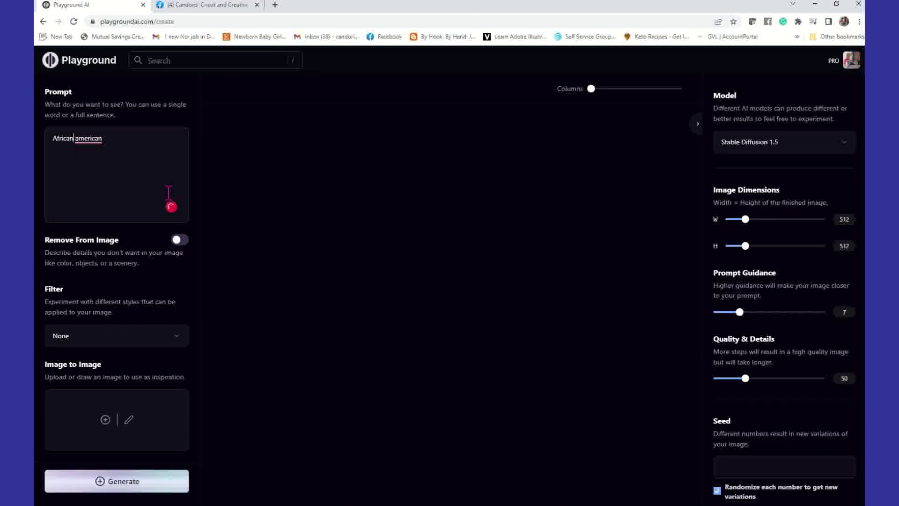
pyautogui.rightClick(83, 141)
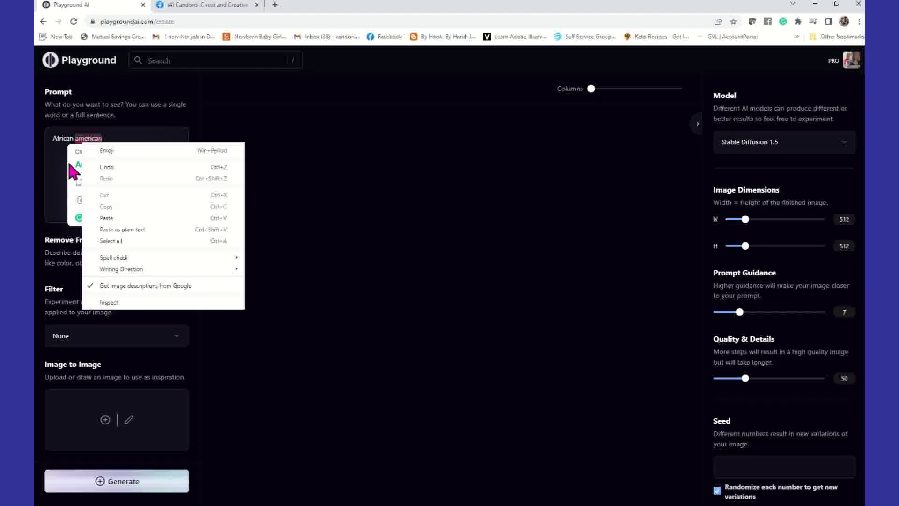
pyautogui.click(76, 164)
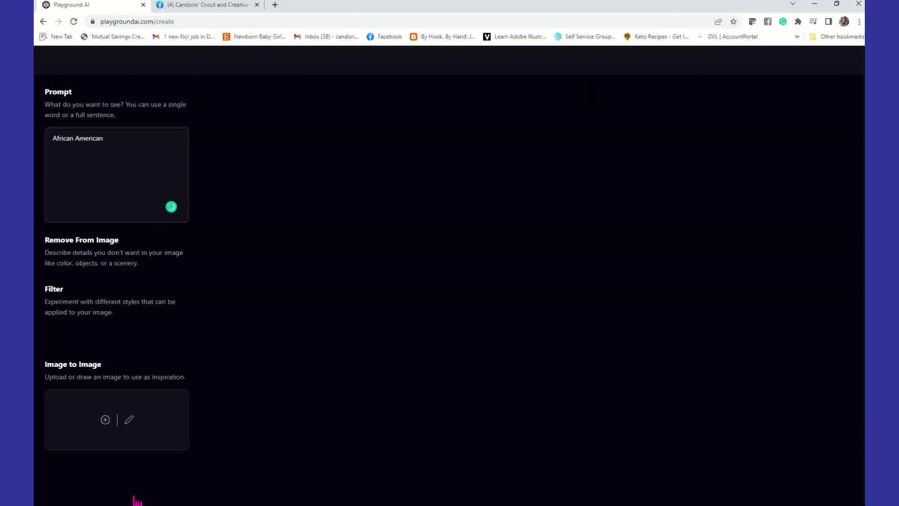
pyautogui.click(105, 419)
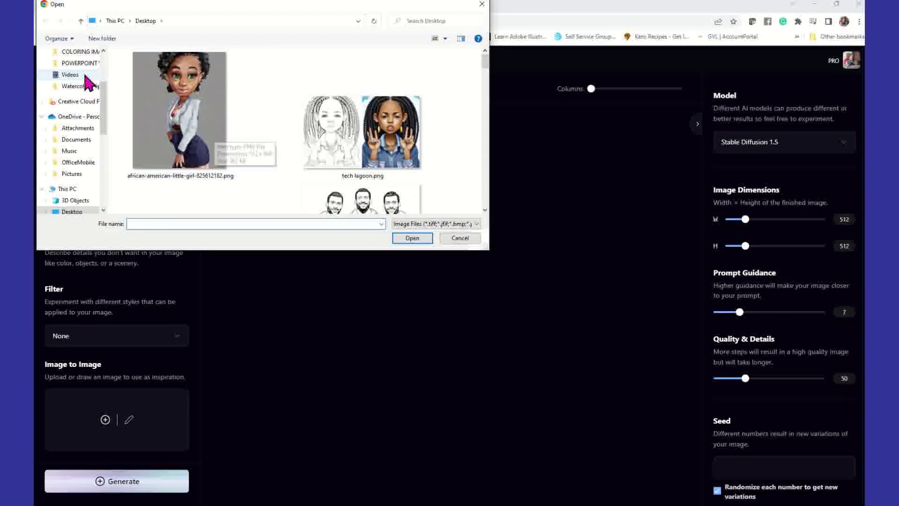
# - Load the cartoon woman from Downloads\Watercolor-Hip-Hop-Soulful-African-57849313 as reference, giving 512 × 640
pyautogui.scroll(3, 84, 125)
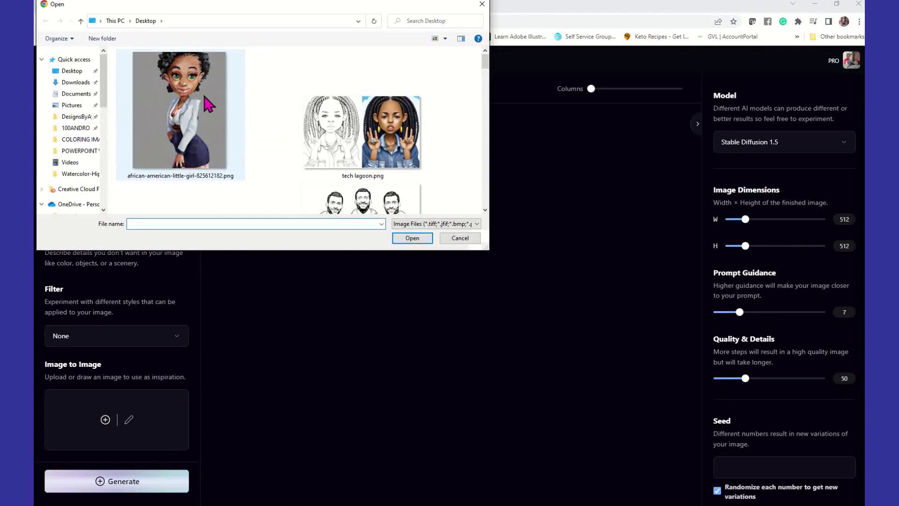
pyautogui.click(79, 82)
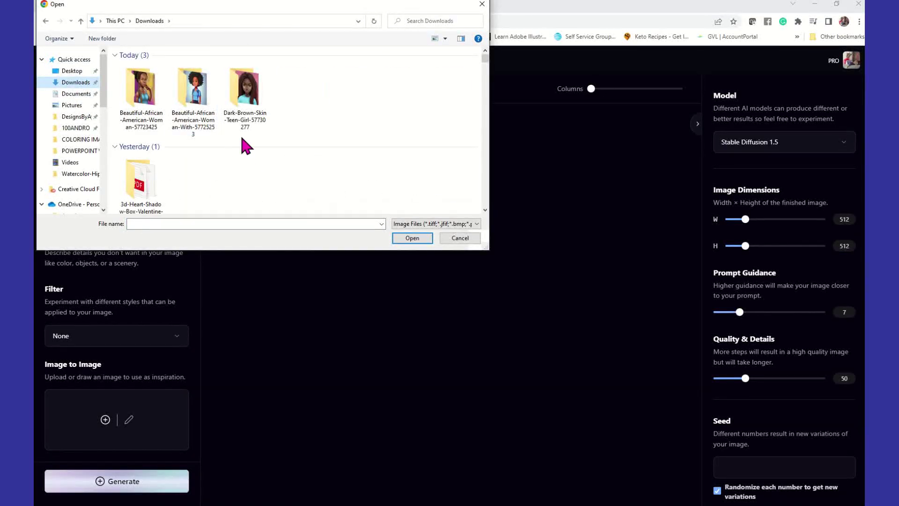
pyautogui.scroll(-2, 241, 134)
pyautogui.scroll(-2, 243, 139)
pyautogui.scroll(4, 243, 139)
pyautogui.doubleClick(244, 164)
pyautogui.doubleClick(155, 98)
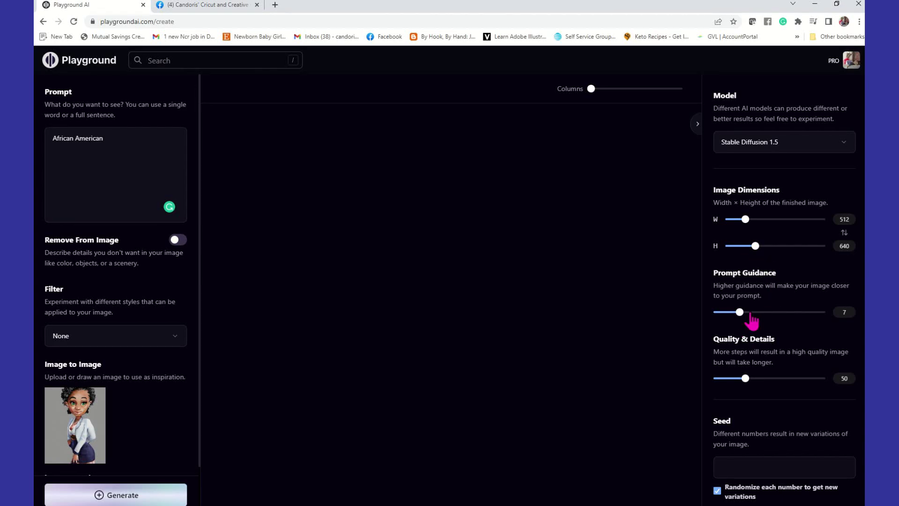
# - Set prompt guidance 15, quality & details 40, and the k_euler sampler
pyautogui.moveTo(741, 315); pyautogui.dragTo(767, 317)
pyautogui.moveTo(747, 381); pyautogui.dragTo(740, 382)
pyautogui.scroll(-5, 779, 402)
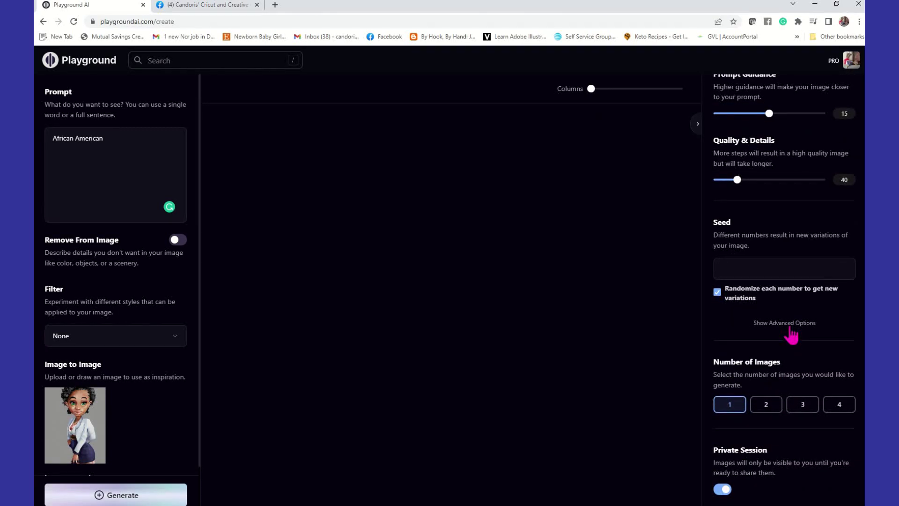
pyautogui.click(791, 328)
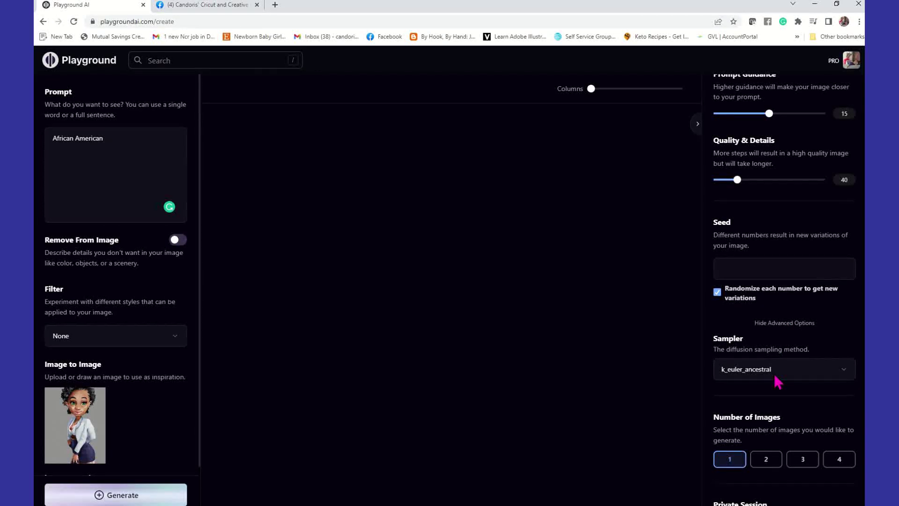
pyautogui.click(849, 373)
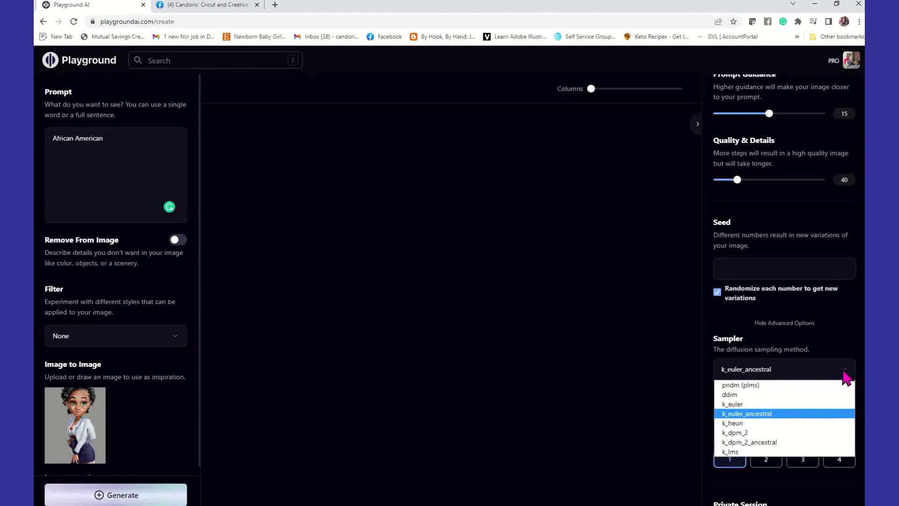
pyautogui.click(739, 407)
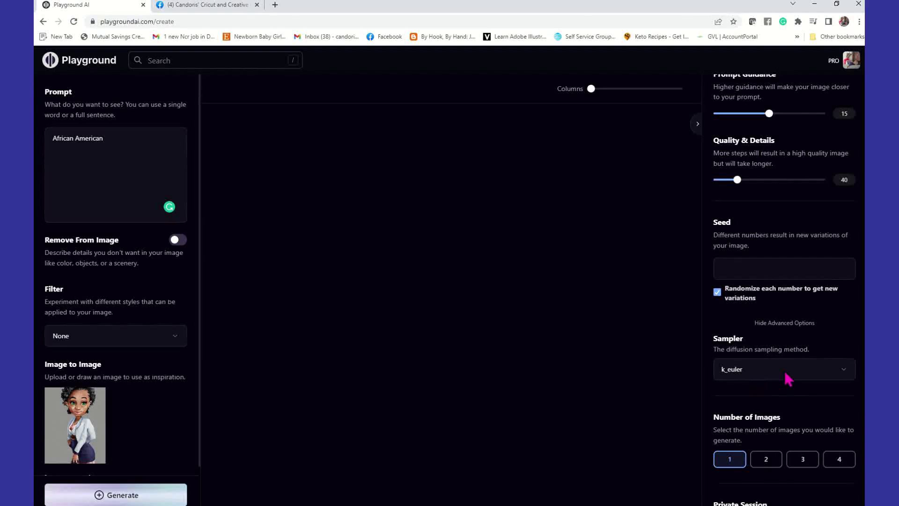
pyautogui.scroll(-2, 812, 388)
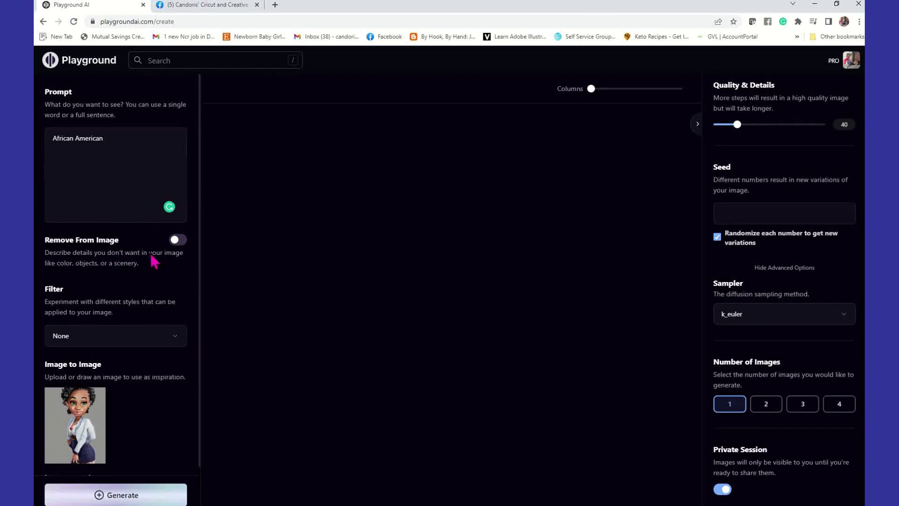
# - Enable Remove From Image and paste negative terms like ugly, extra fingers and long neck
pyautogui.click(175, 240)
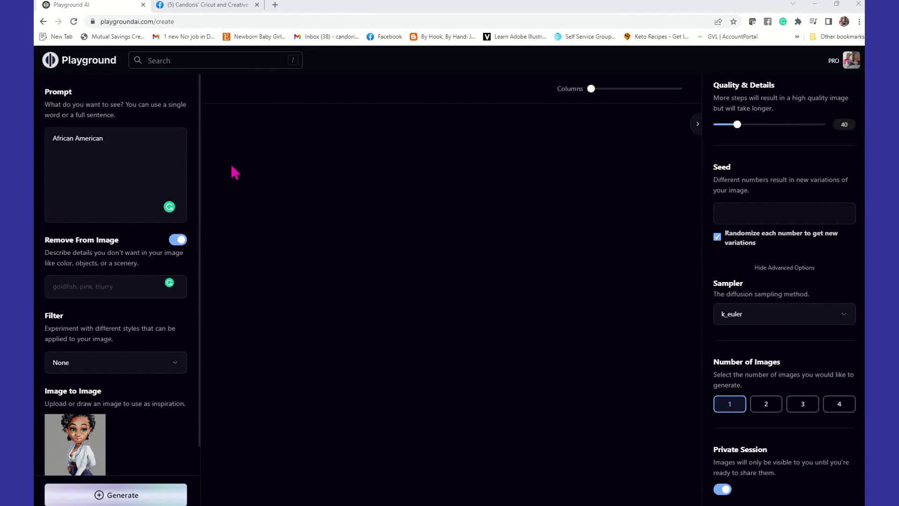
pyautogui.click(96, 165)
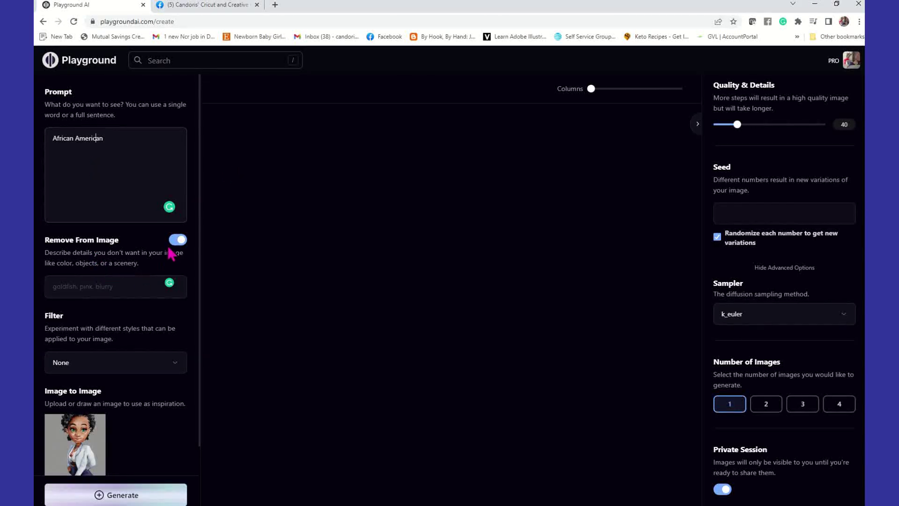
pyautogui.click(95, 286)
pyautogui.write('ugly, duplicate, morbid, mutilated, out of frame, extra fingers, mutated hands, poorly drawn hands, poorly drawn face, mutation, deformed, ugly, blurry, bad anatomy, bad proportions, extra limbs, cloned face, disfigured, out of frame, ugly, extra limbs, bad anatomy, gross proportions, malformed limbs, missing arms, missing legs, extra arms, extra legs, mutated hands, fused fingers, too many fingers, long neck')
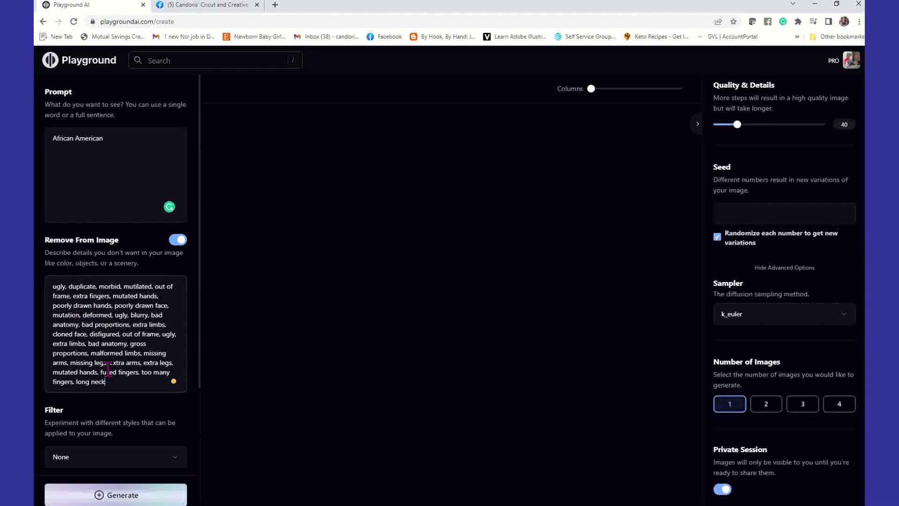
# - Set the image strength to 65
pyautogui.scroll(-4, 108, 371)
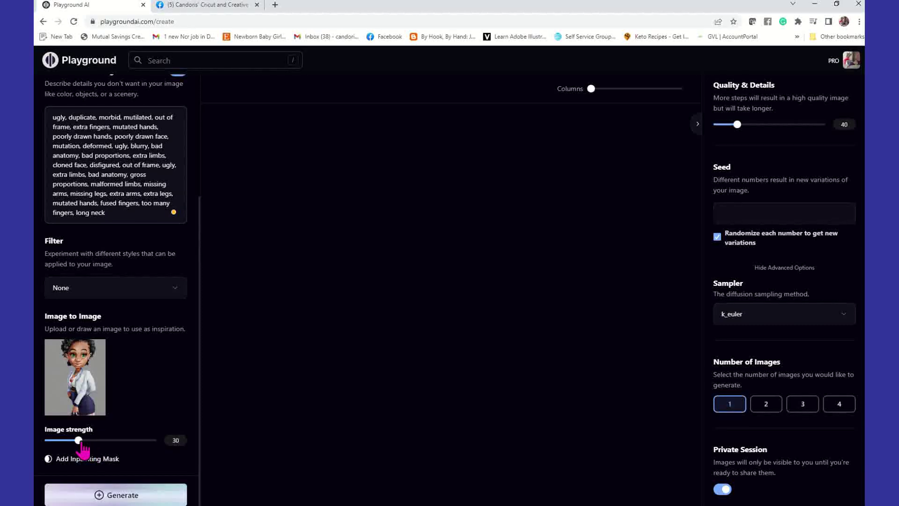
pyautogui.moveTo(79, 441); pyautogui.dragTo(117, 442)
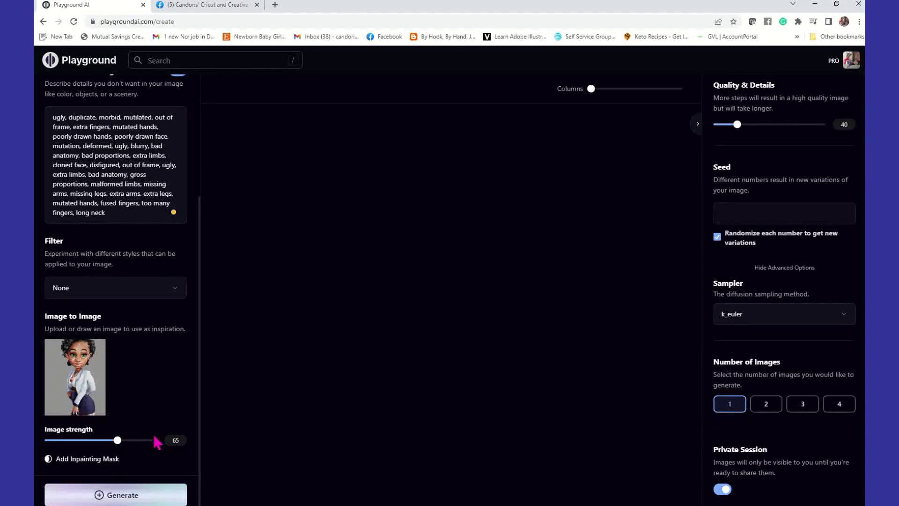
pyautogui.moveTo(81, 377)
# - Generate an image from the 'African American' prompt and reference, yielding the white-blazer, navy-skirt woman
pyautogui.click(133, 498)
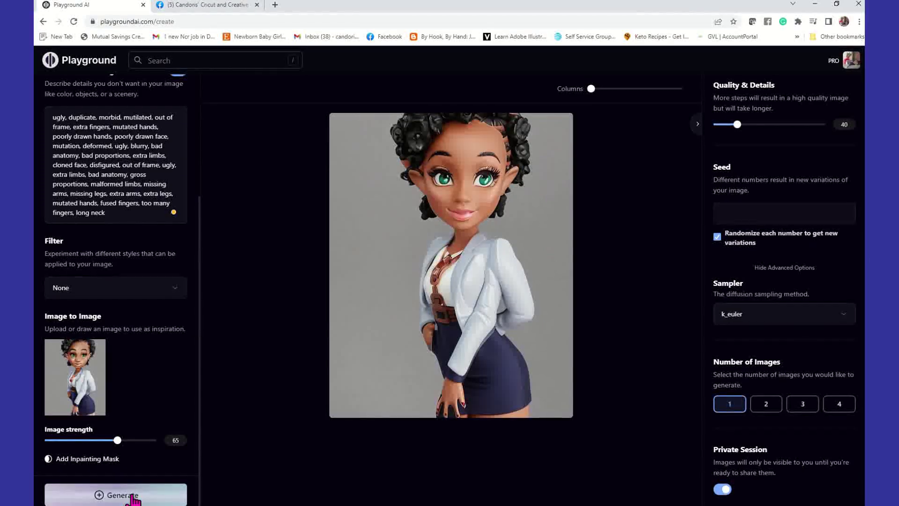
pyautogui.moveTo(505, 310)
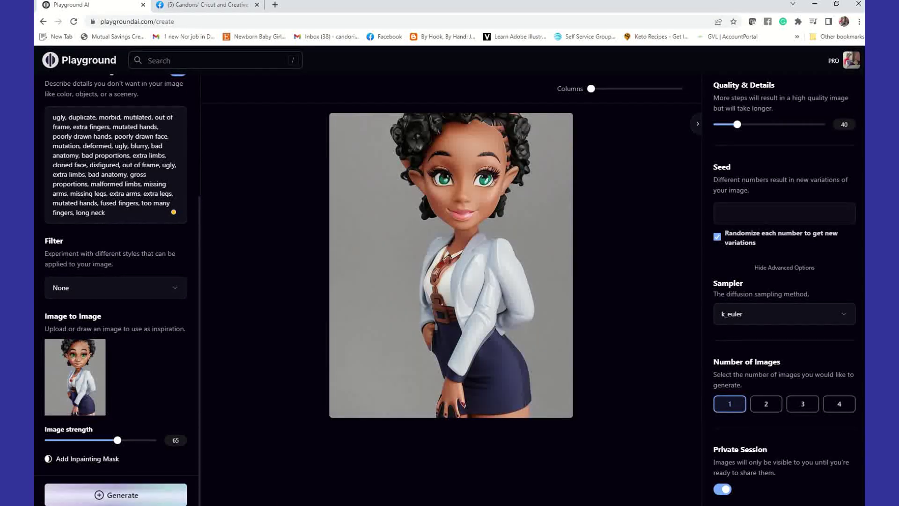
# - Paint an inpainting mask down the blazer sleeve and over the grey elbow gap, then finish it
pyautogui.click(70, 459)
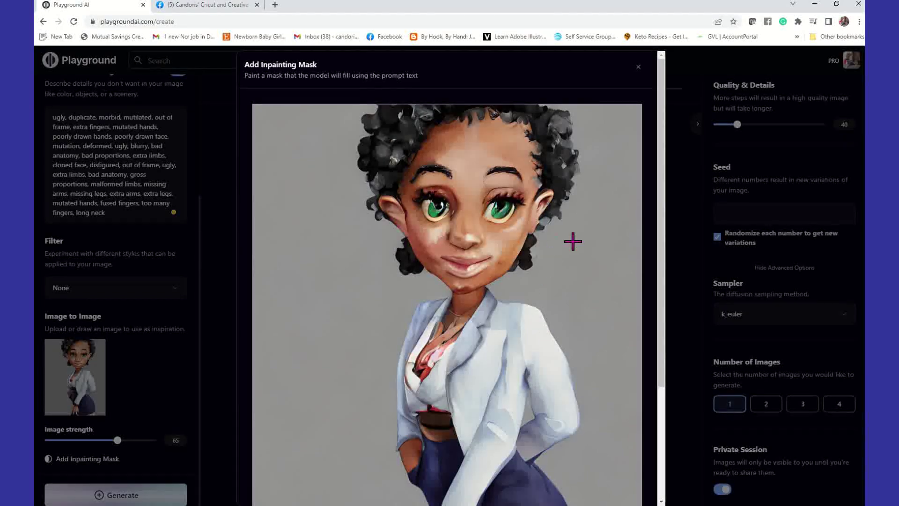
pyautogui.moveTo(546, 326)
pyautogui.mouseDown()
pyautogui.moveTo(528, 370)
pyautogui.moveTo(536, 416)
pyautogui.moveTo(522, 449)
pyautogui.moveTo(531, 457)
pyautogui.moveTo(582, 425)
pyautogui.moveTo(549, 326)
pyautogui.moveTo(554, 354)
pyautogui.moveTo(535, 378)
pyautogui.moveTo(546, 404)
pyautogui.moveTo(545, 374)
pyautogui.moveTo(554, 411)
pyautogui.moveTo(553, 347)
pyautogui.moveTo(570, 409)
pyautogui.moveTo(566, 397)
pyautogui.moveTo(563, 416)
pyautogui.moveTo(557, 411)
pyautogui.moveTo(542, 426)
pyautogui.moveTo(542, 407)
pyautogui.mouseUp()
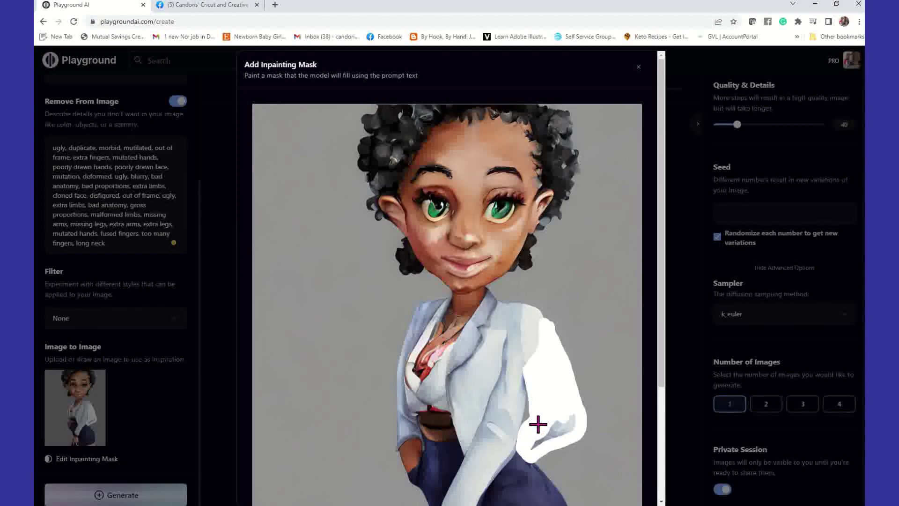
pyautogui.moveTo(531, 443)
pyautogui.mouseDown()
pyautogui.moveTo(560, 426)
pyautogui.moveTo(546, 430)
pyautogui.moveTo(550, 413)
pyautogui.moveTo(560, 432)
pyautogui.moveTo(578, 416)
pyautogui.moveTo(570, 412)
pyautogui.moveTo(571, 429)
pyautogui.mouseUp()
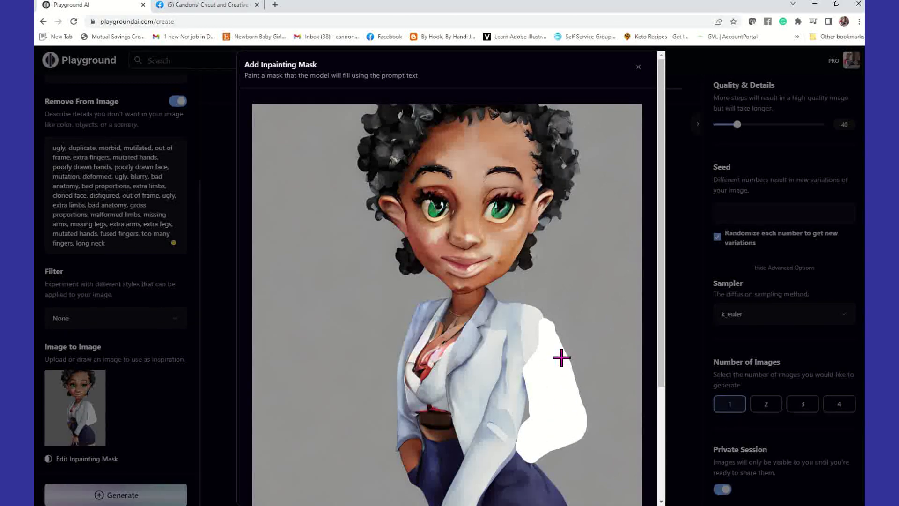
pyautogui.scroll(-3, 555, 365)
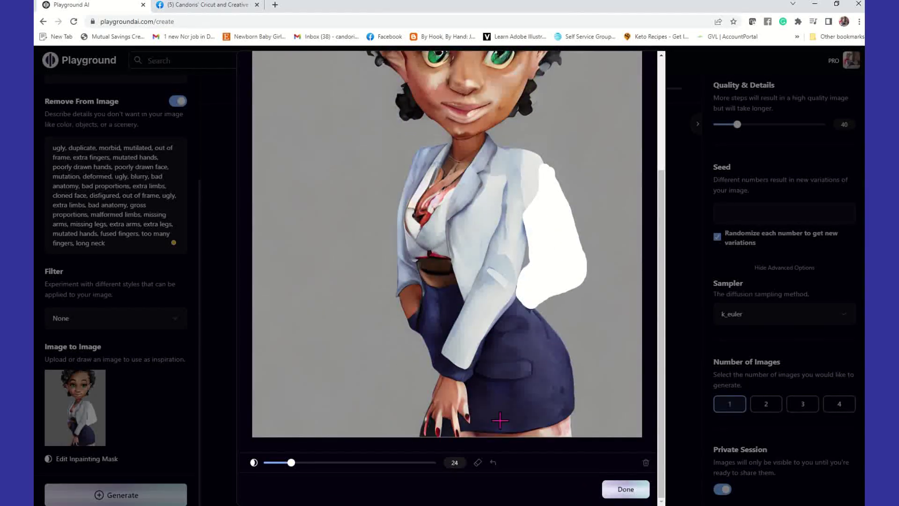
pyautogui.click(479, 463)
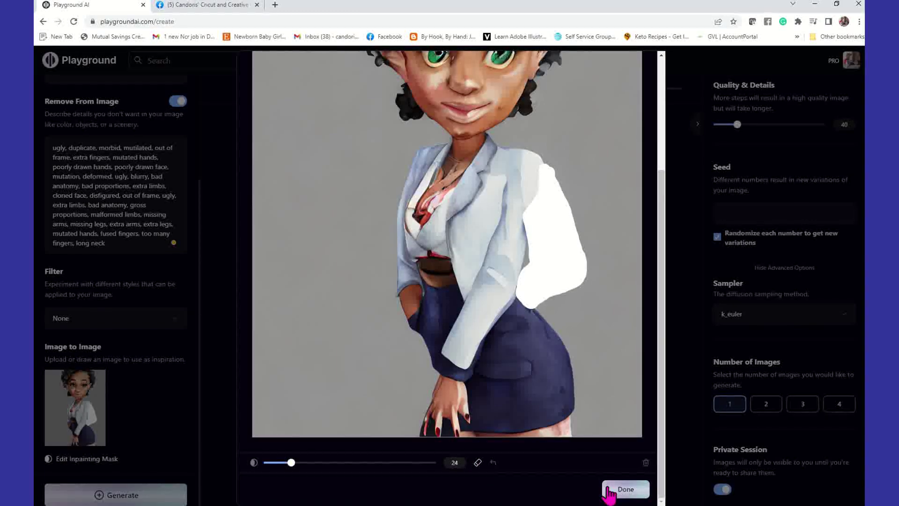
pyautogui.click(623, 489)
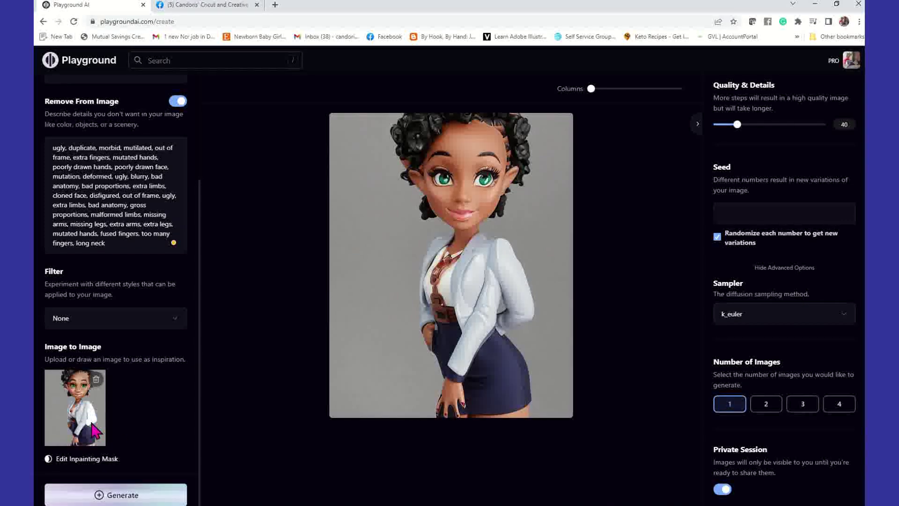
# - Generate again with the sleeve mask so the arm area is repainted
pyautogui.click(149, 499)
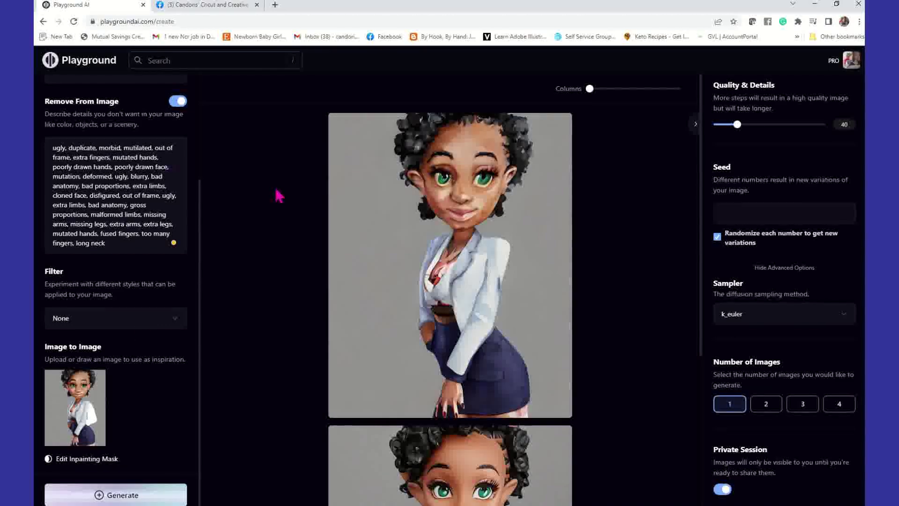
pyautogui.moveTo(438, 207)
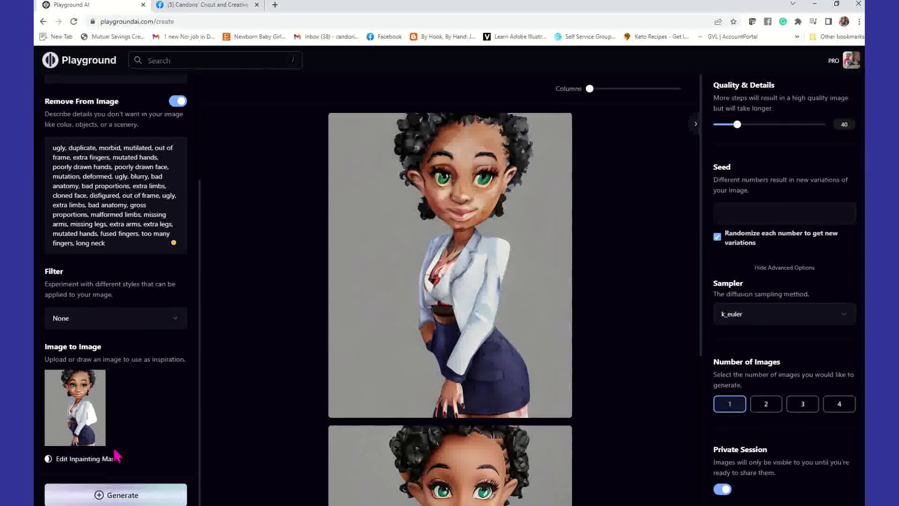
pyautogui.moveTo(555, 136)
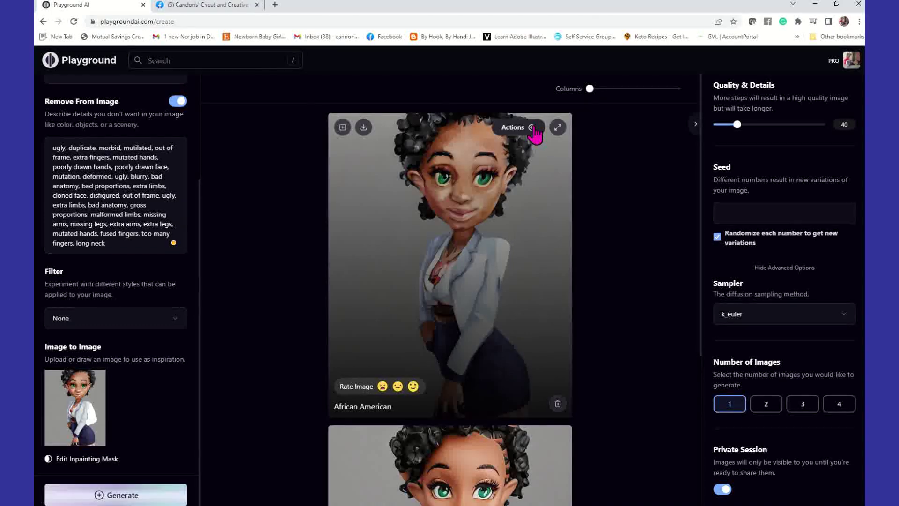
# - Download the new woman image as an african-american PNG via the image's Actions menu
pyautogui.click(533, 129)
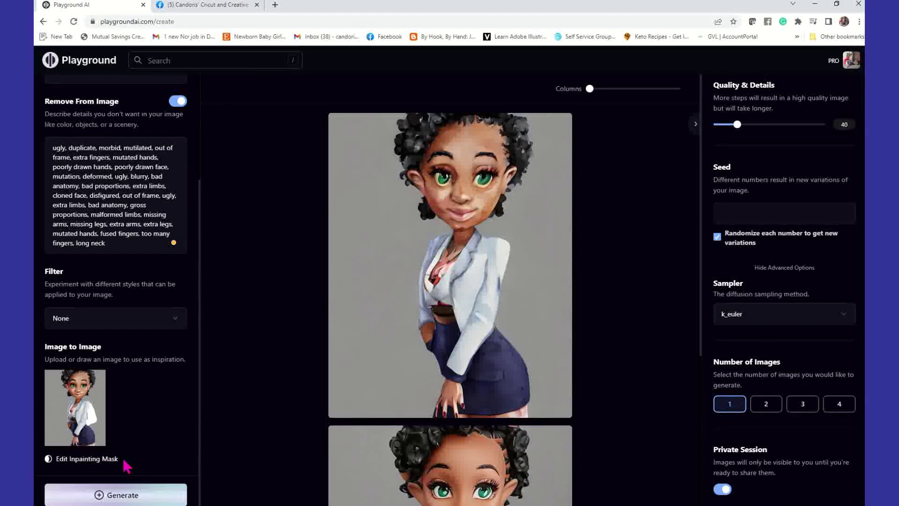
pyautogui.moveTo(495, 211)
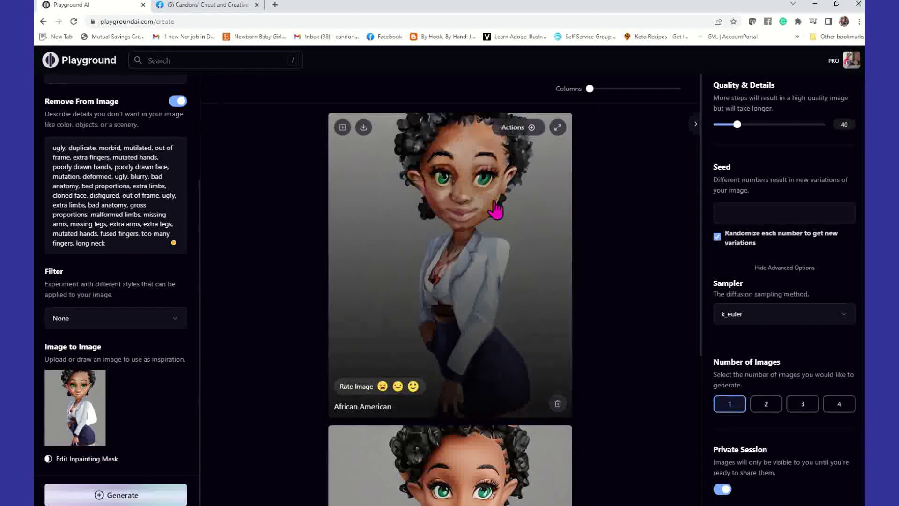
pyautogui.click(533, 131)
pyautogui.click(538, 171)
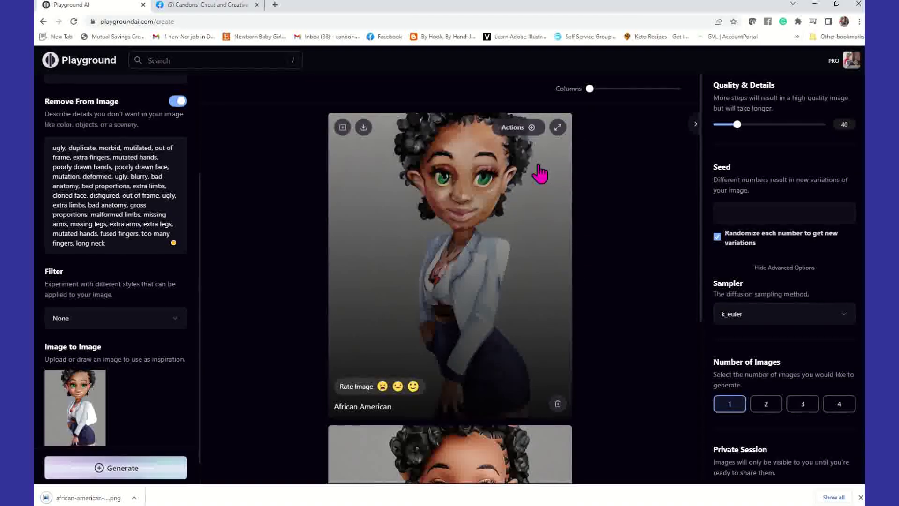
# - Open african-american-938767613.png from Chrome's download bar in Windows Photos
pyautogui.click(104, 500)
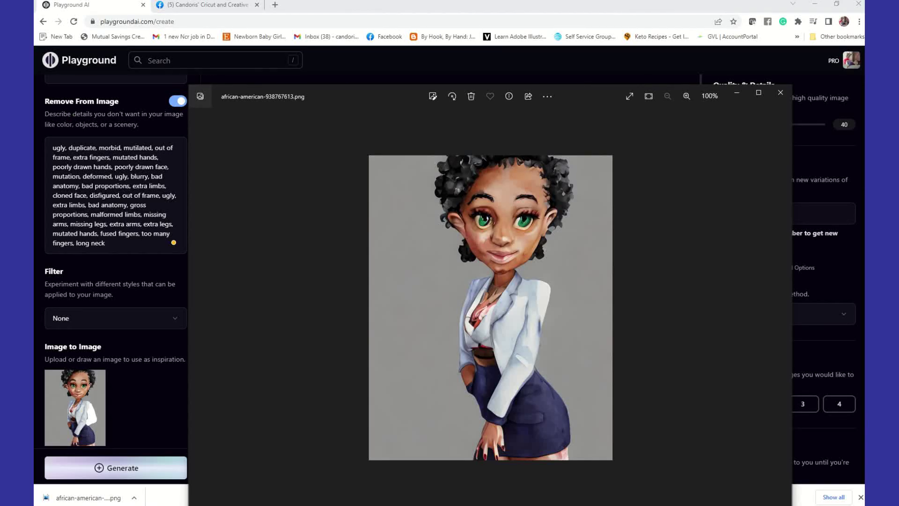
pyautogui.click(75, 499)
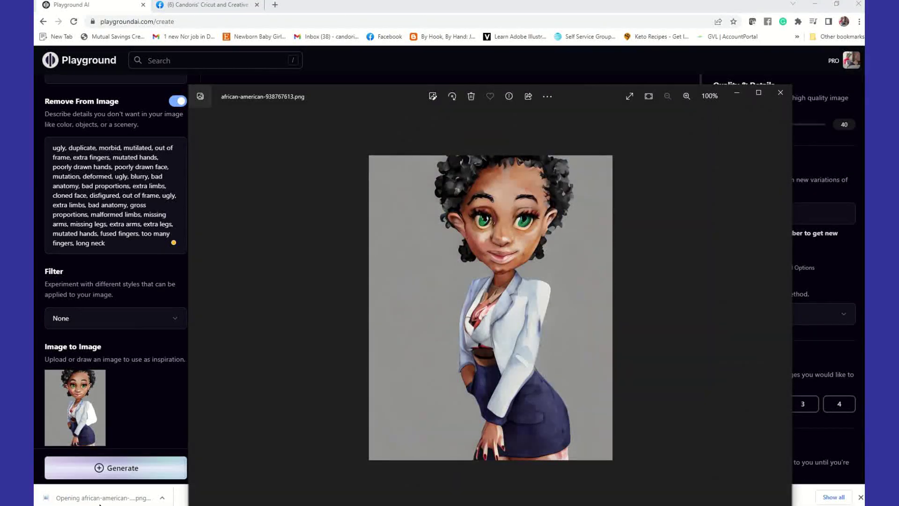
pyautogui.click(99, 503)
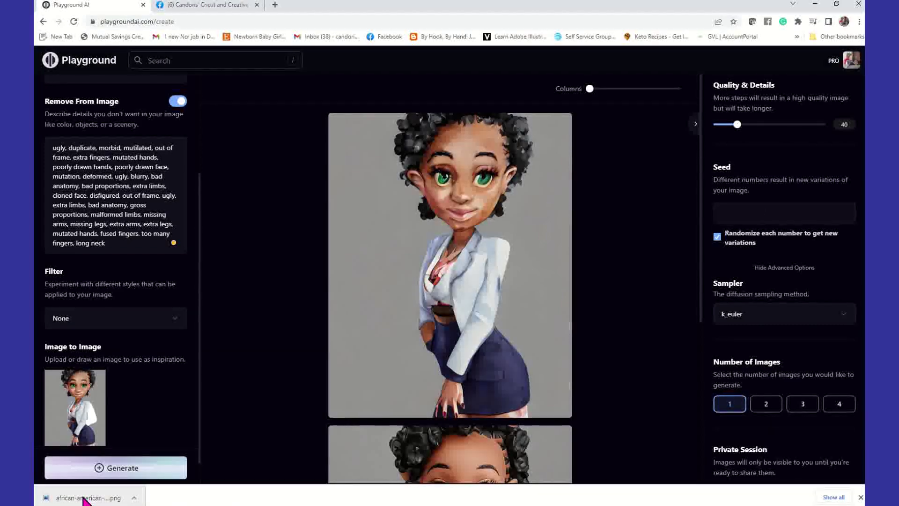
pyautogui.click(84, 499)
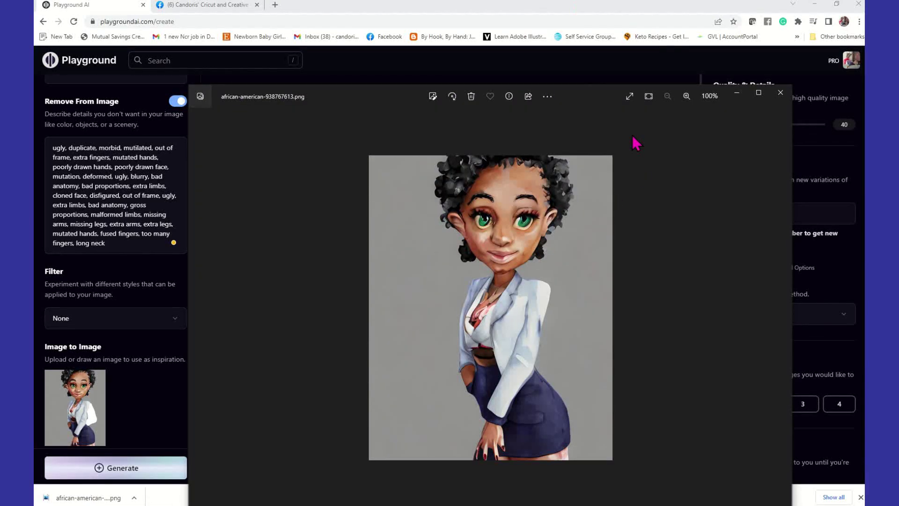
# - Save a copy of the image as pg1.png in Downloads instead of overwriting the existing file
pyautogui.rightClick(547, 223)
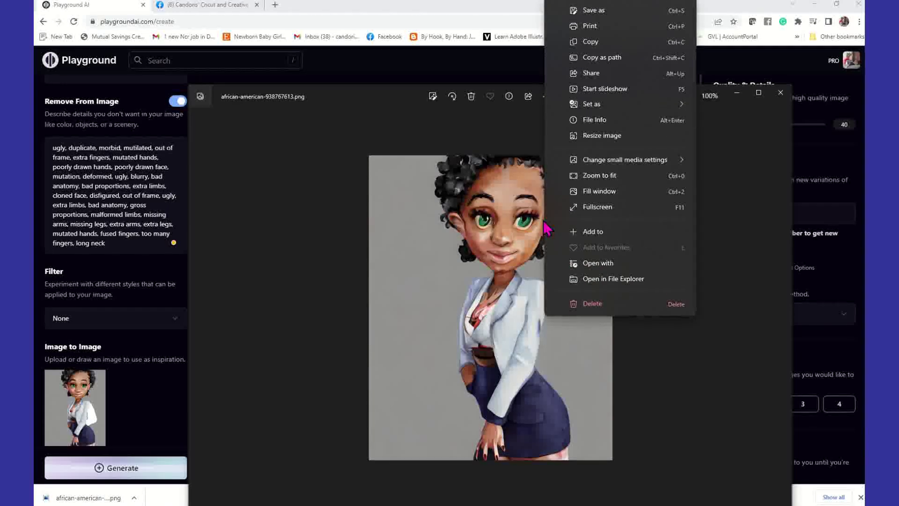
pyautogui.click(610, 11)
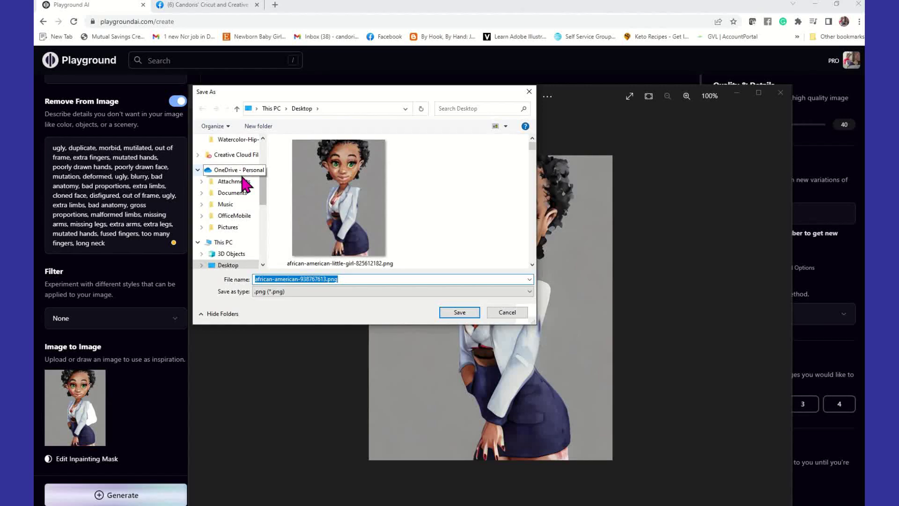
pyautogui.scroll(1, 242, 182)
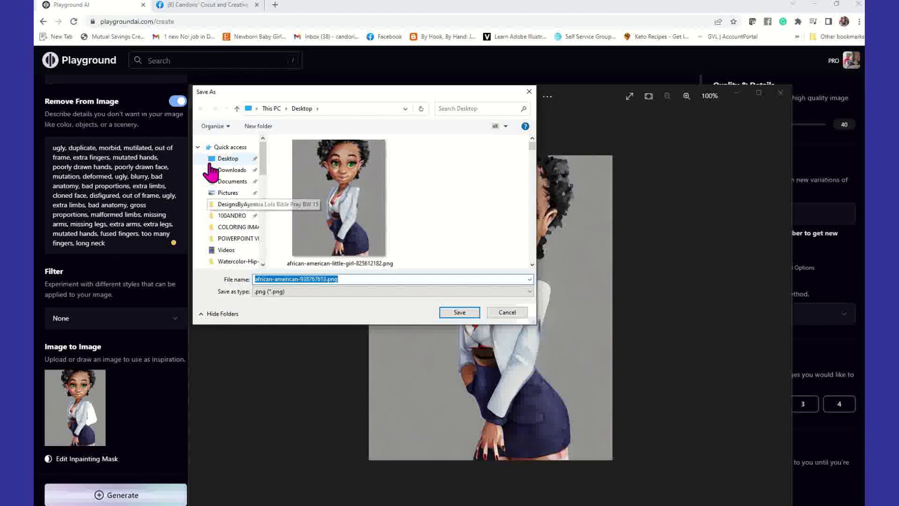
pyautogui.click(235, 172)
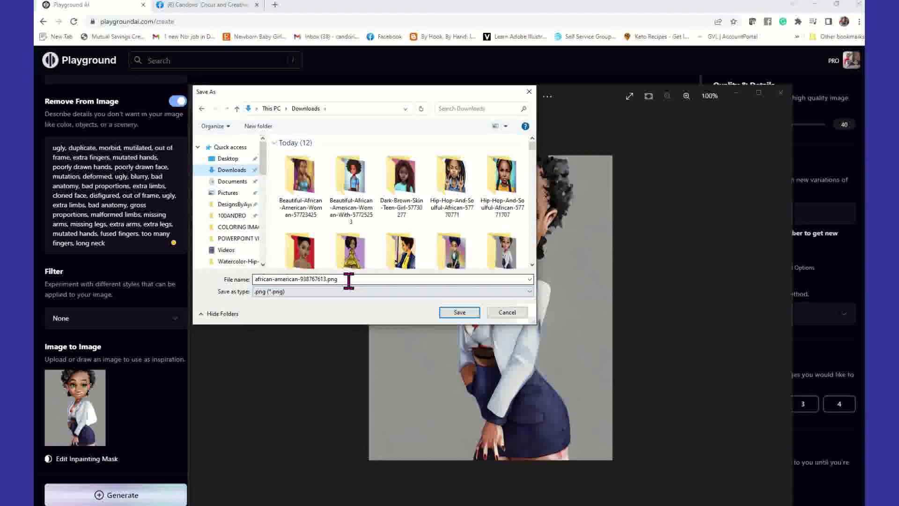
pyautogui.click(473, 316)
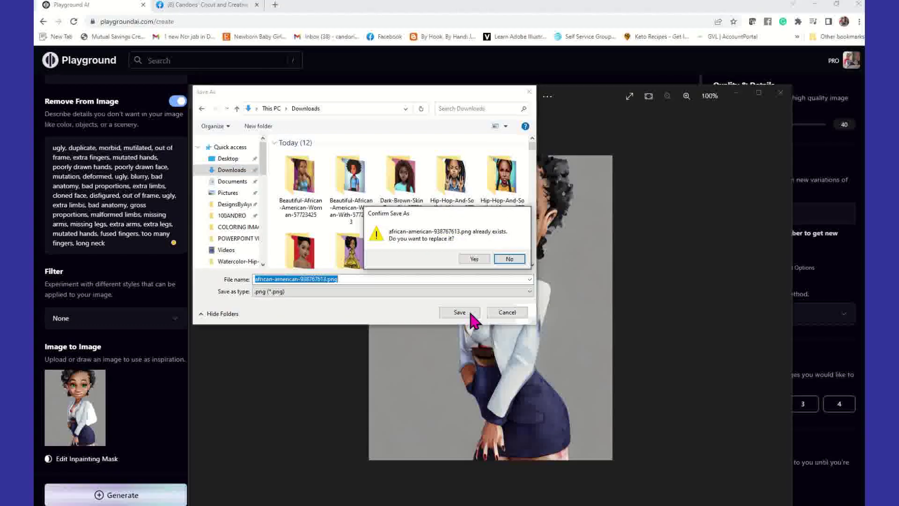
pyautogui.click(509, 259)
pyautogui.doubleClick(358, 280)
pyautogui.hotkey('ctrl', 'a')
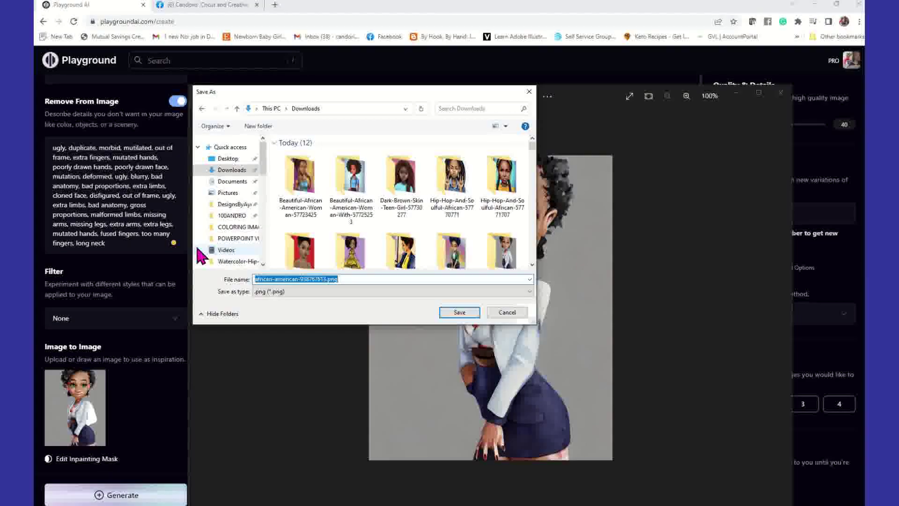
pyautogui.write('pg')
pyautogui.scroll(-4, 197, 248)
pyautogui.write('1')
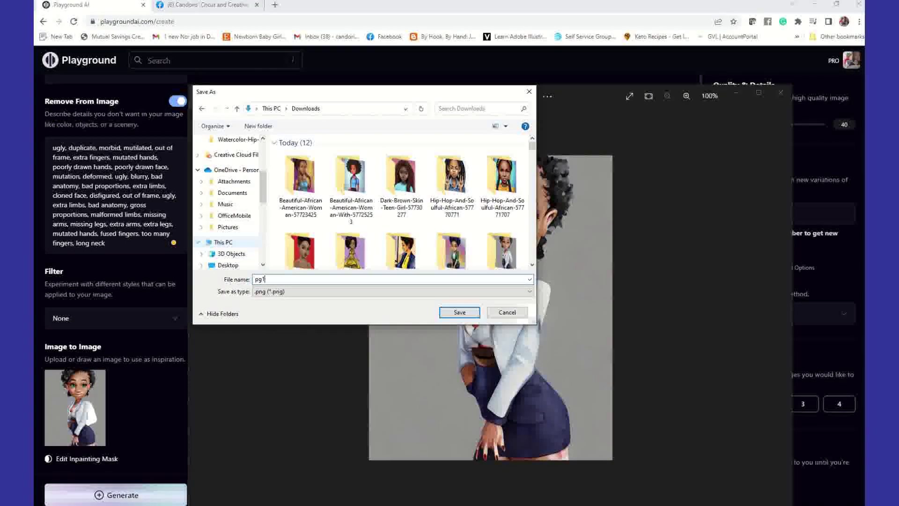
pyautogui.click(460, 313)
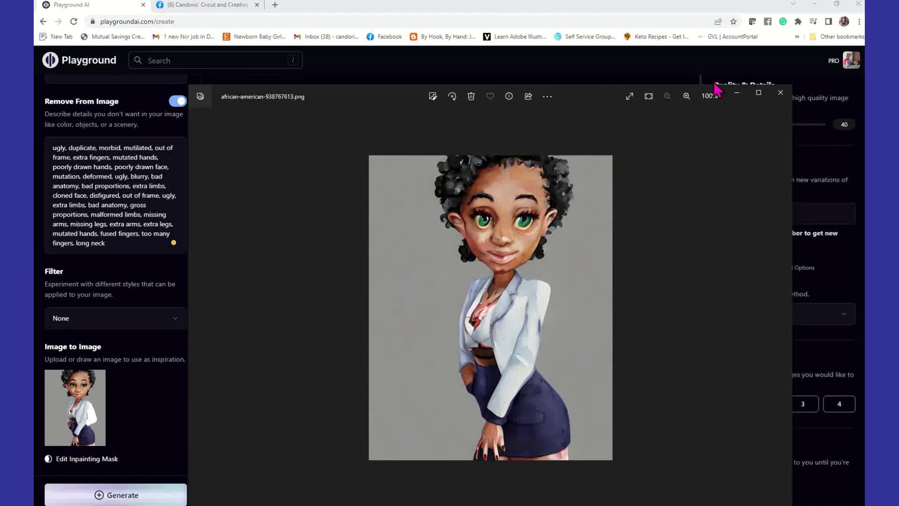
# - Close Photos and remove the current Image to Image picture in Playground AI
pyautogui.click(780, 92)
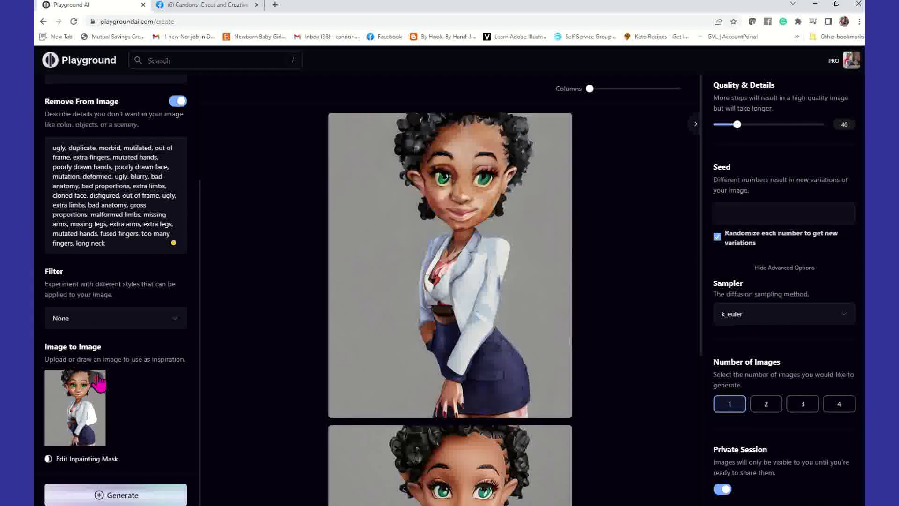
pyautogui.click(98, 381)
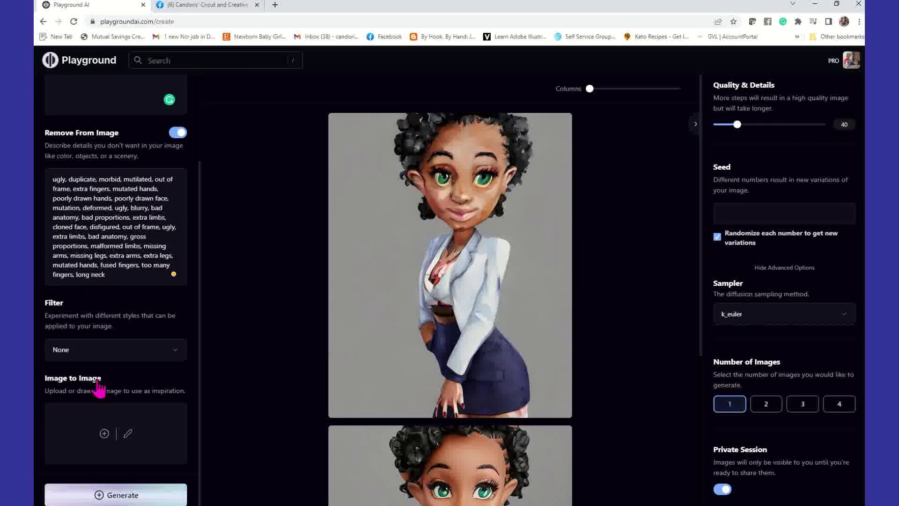
pyautogui.click(104, 433)
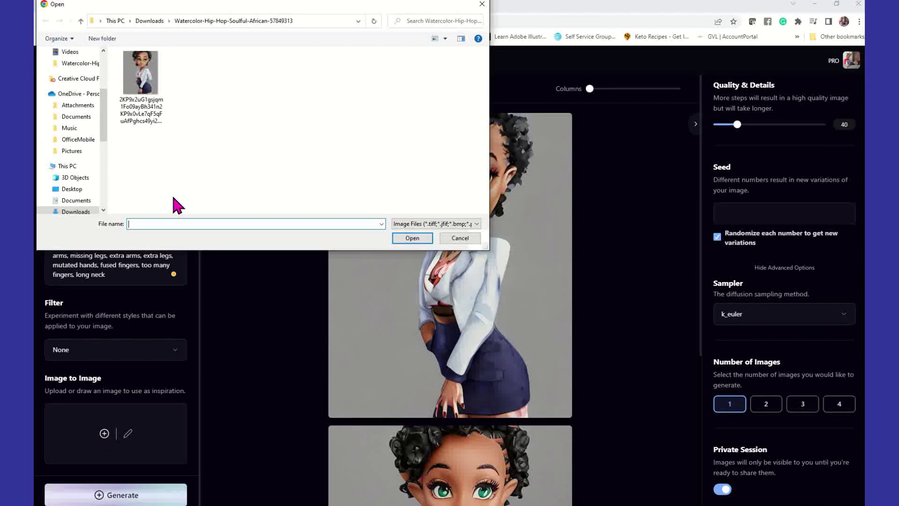
# - Load pg1.png from the Downloads folder as the Image to Image picture
pyautogui.scroll(3, 70, 94)
pyautogui.click(72, 71)
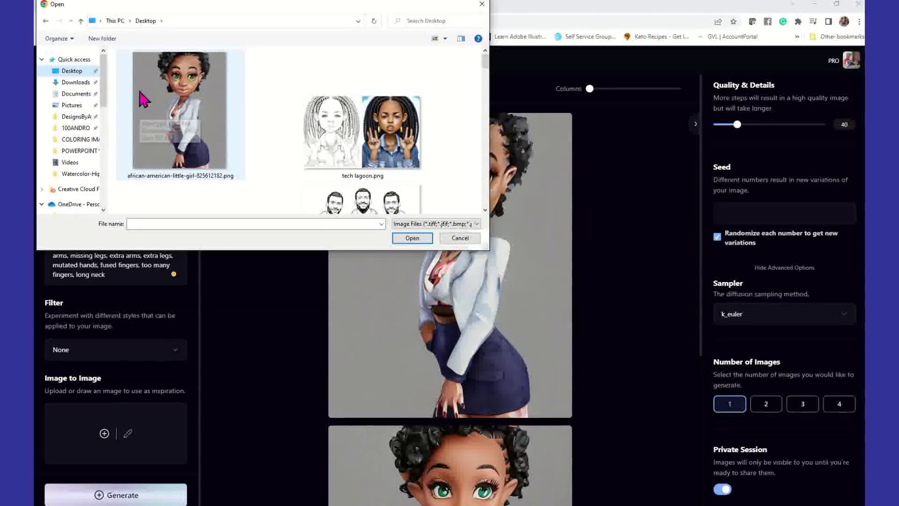
pyautogui.scroll(-6, 233, 181)
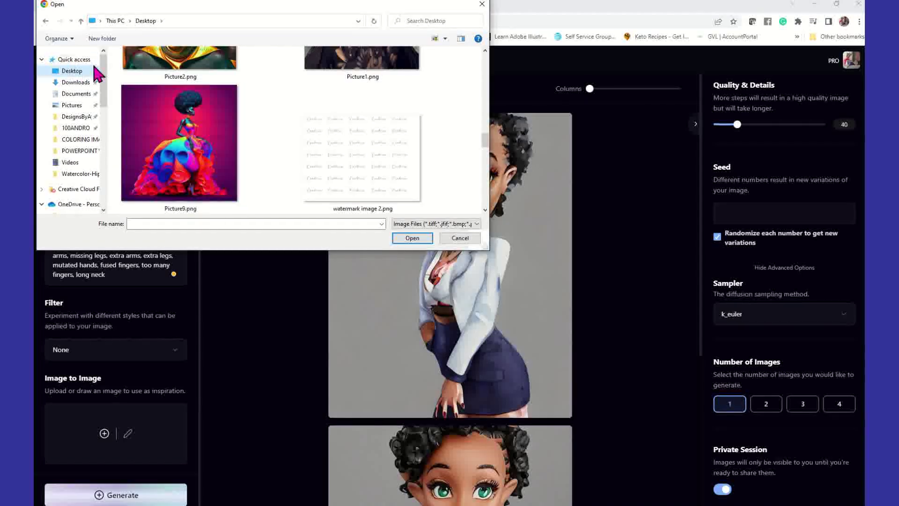
pyautogui.scroll(6, 300, 136)
pyautogui.click(75, 82)
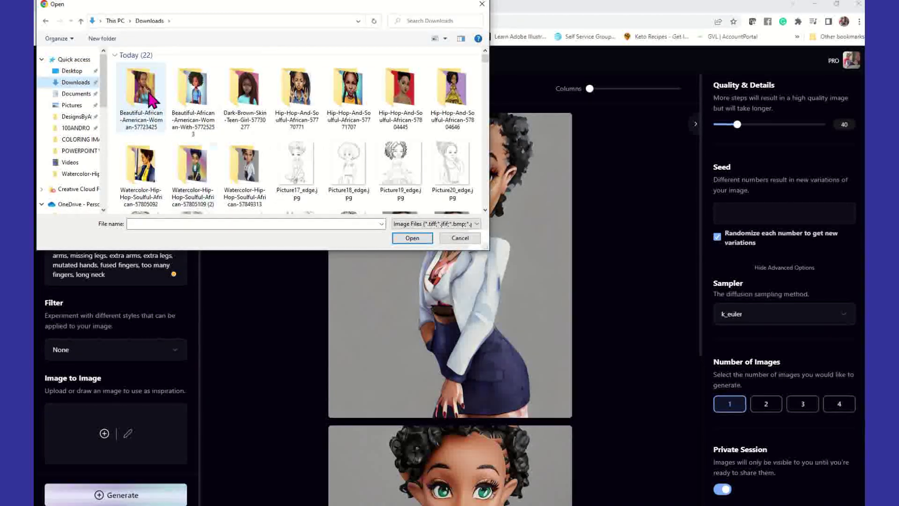
pyautogui.scroll(-3, 281, 141)
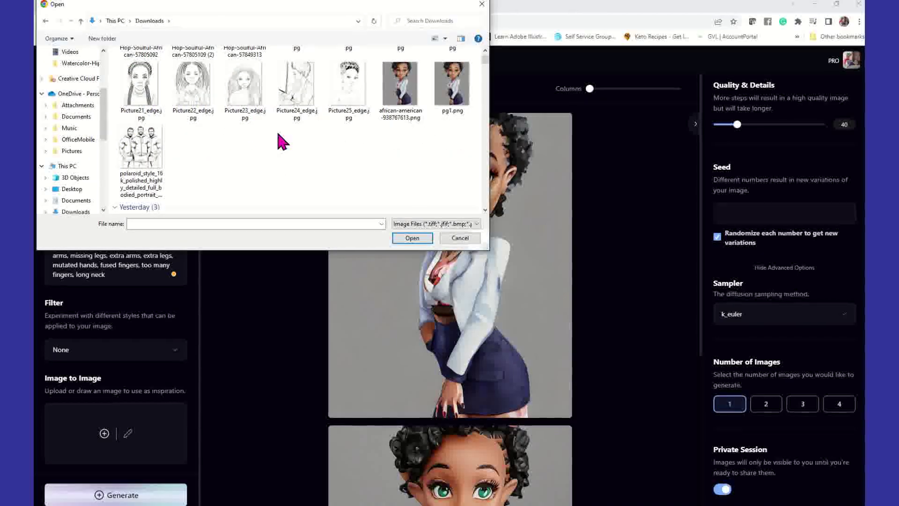
pyautogui.click(452, 85)
pyautogui.click(426, 234)
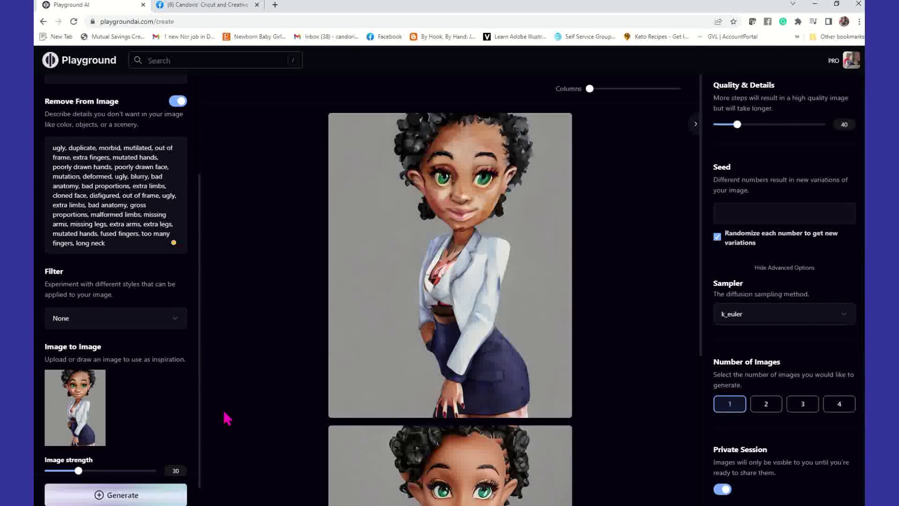
# - Raise image strength from 30 to 70 and generate a new white-blazer woman image
pyautogui.click(79, 471)
pyautogui.moveTo(83, 471); pyautogui.dragTo(124, 472)
pyautogui.click(151, 497)
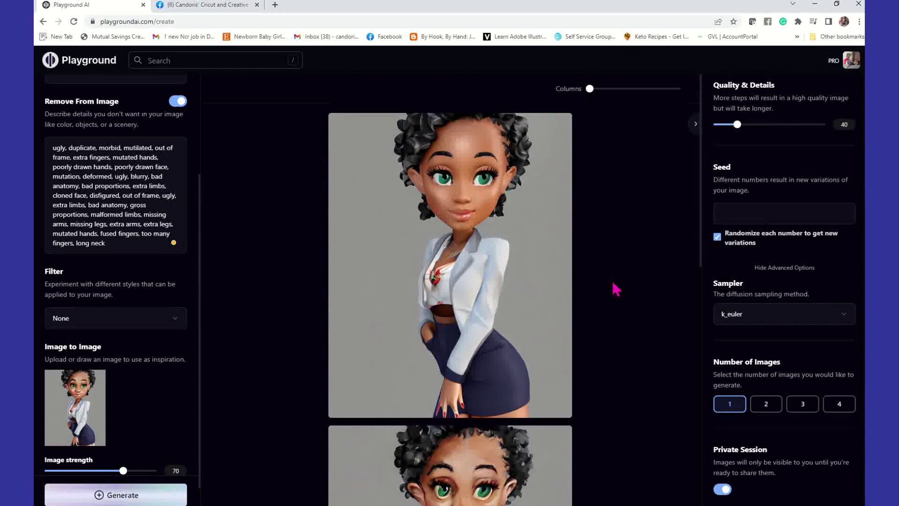
pyautogui.scroll(-3, 614, 282)
pyautogui.scroll(3, 614, 282)
pyautogui.scroll(-3, 618, 291)
pyautogui.scroll(3, 619, 293)
pyautogui.scroll(-3, 619, 293)
pyautogui.scroll(3, 619, 293)
pyautogui.scroll(1, 621, 298)
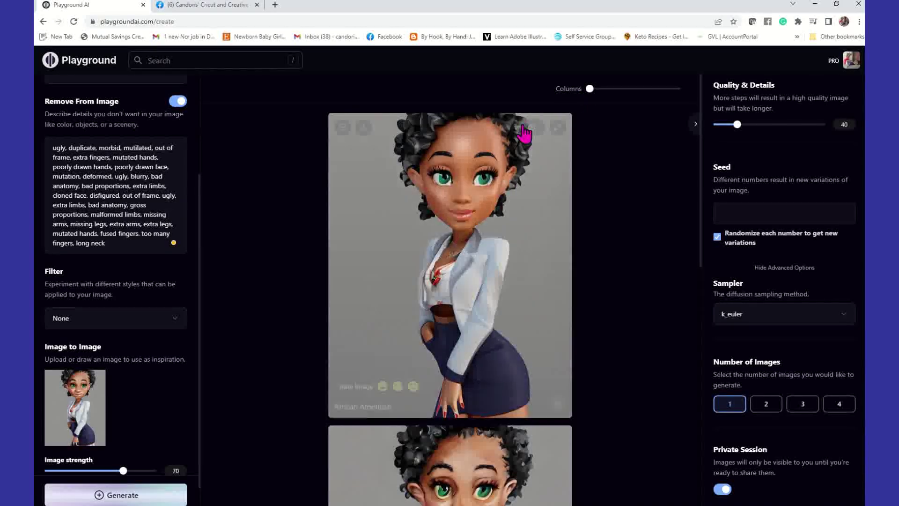
# - Upscale the new result by 4x, download it and open the downloaded PNG
pyautogui.click(533, 128)
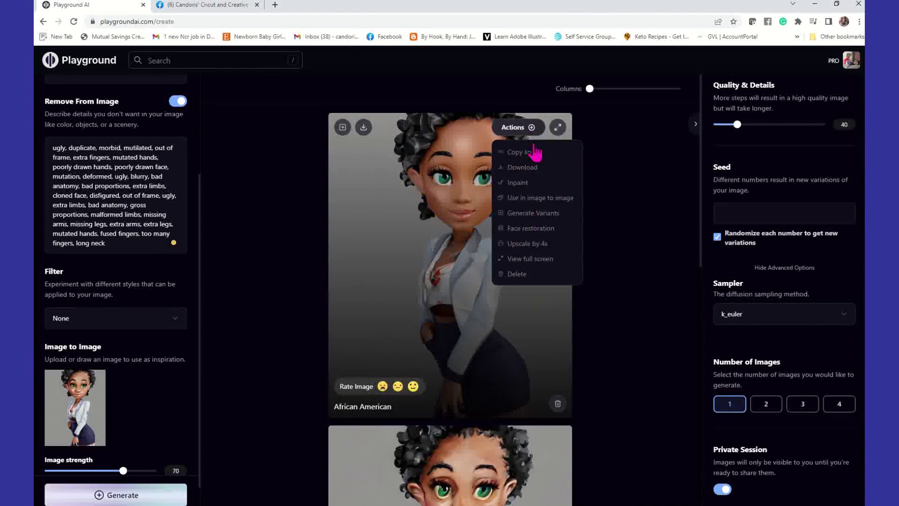
pyautogui.click(540, 244)
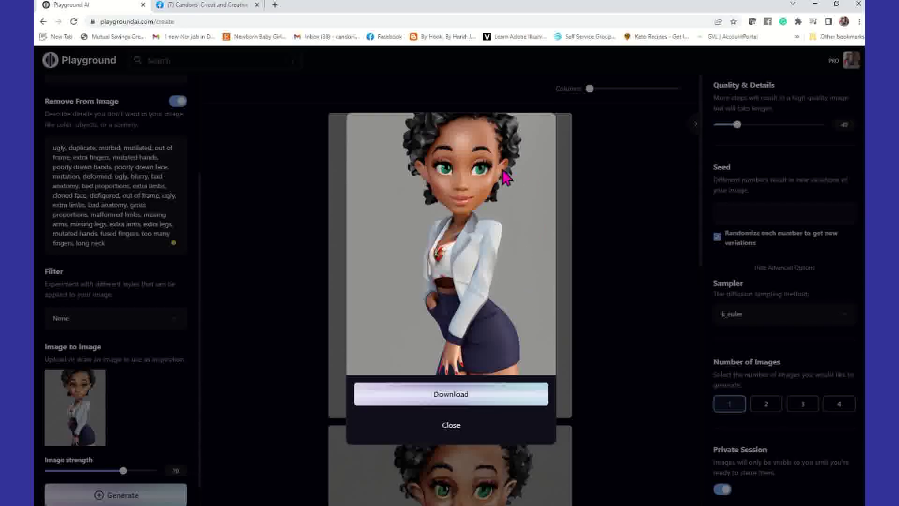
pyautogui.click(509, 399)
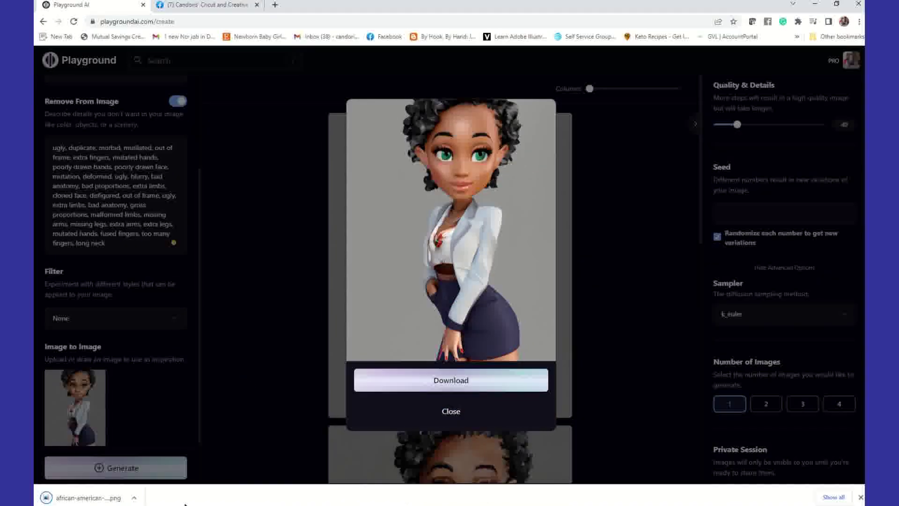
pyautogui.click(70, 497)
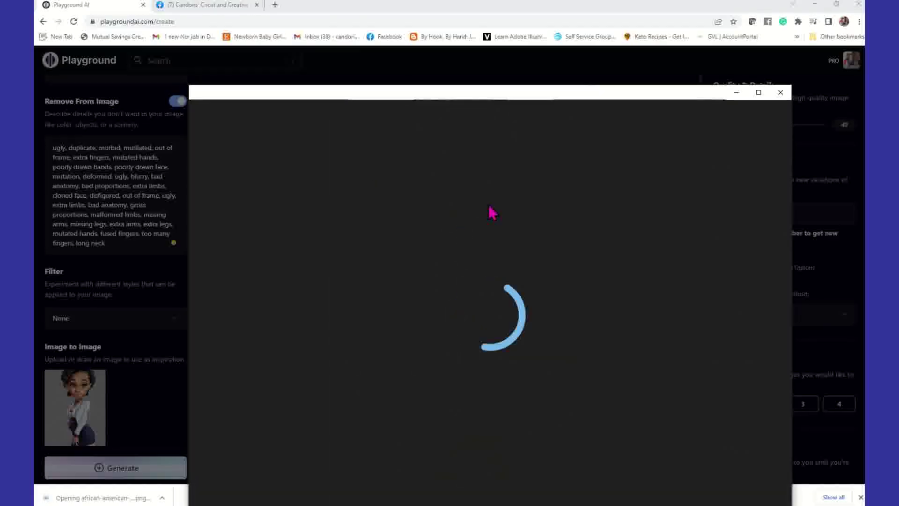
# - Save a copy of the upscaled image as pg2 in Downloads
pyautogui.rightClick(506, 194)
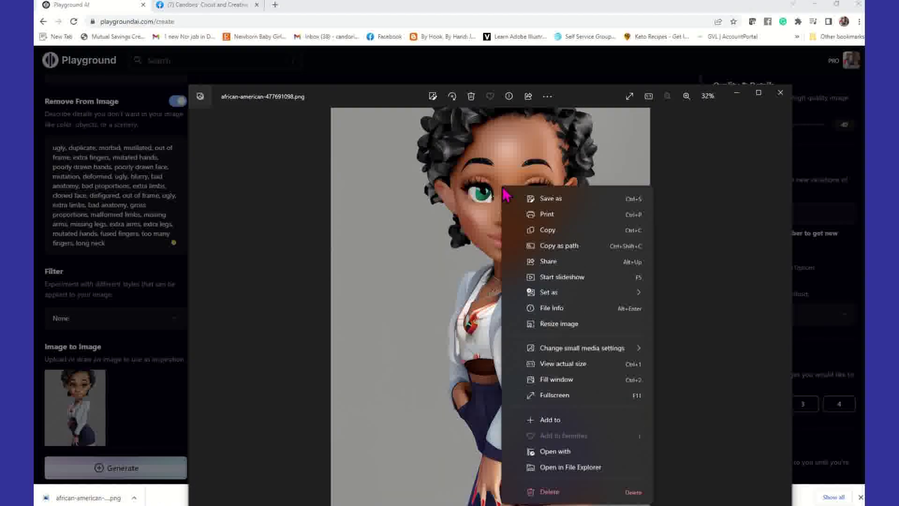
pyautogui.click(555, 210)
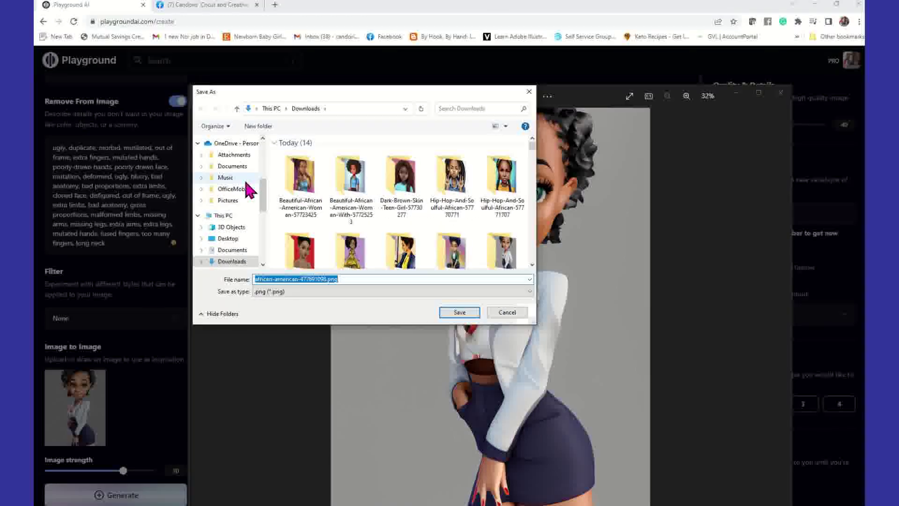
pyautogui.scroll(2, 243, 185)
pyautogui.scroll(3, 242, 187)
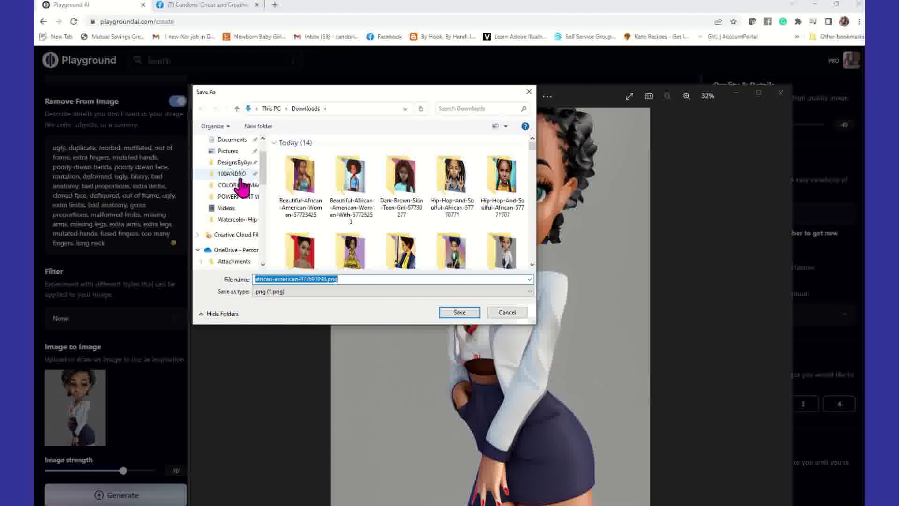
pyautogui.click(345, 280)
pyautogui.write('pg2')
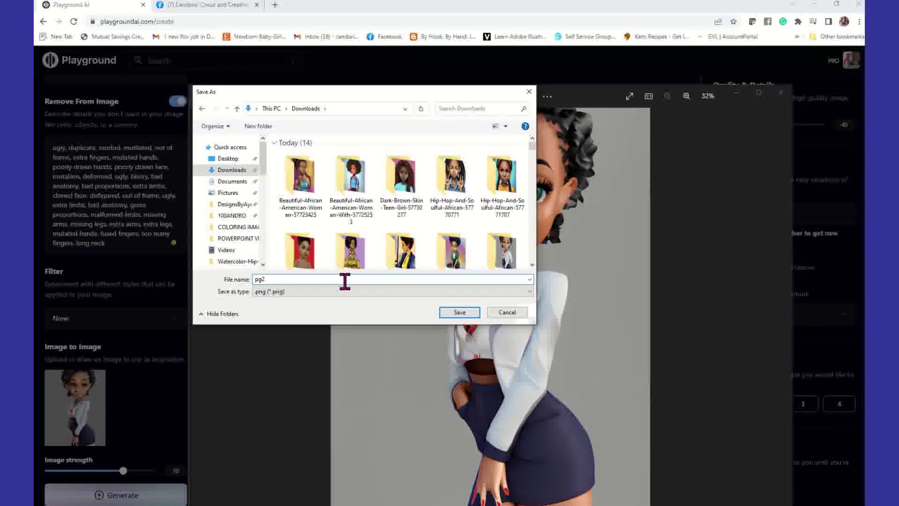
pyautogui.click(460, 313)
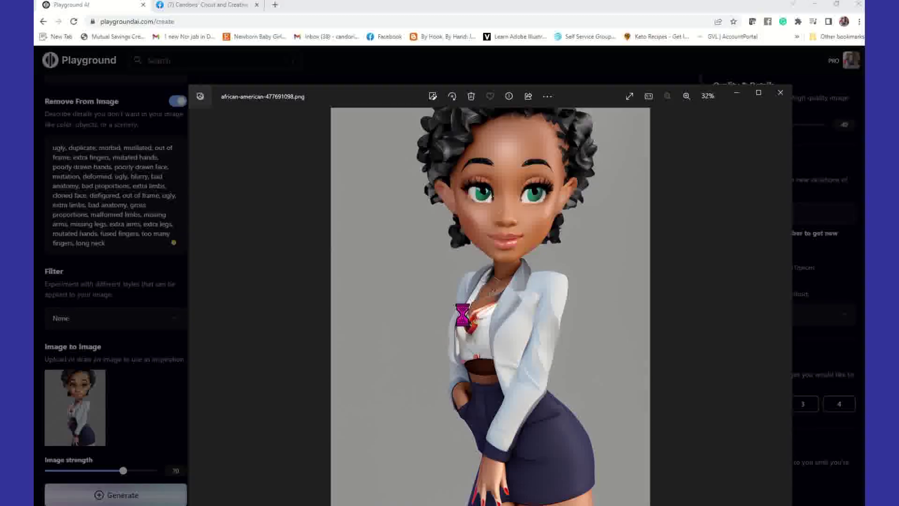
# - Close Photos, dismiss the download dialog and remove the old Image to Image picture
pyautogui.click(781, 93)
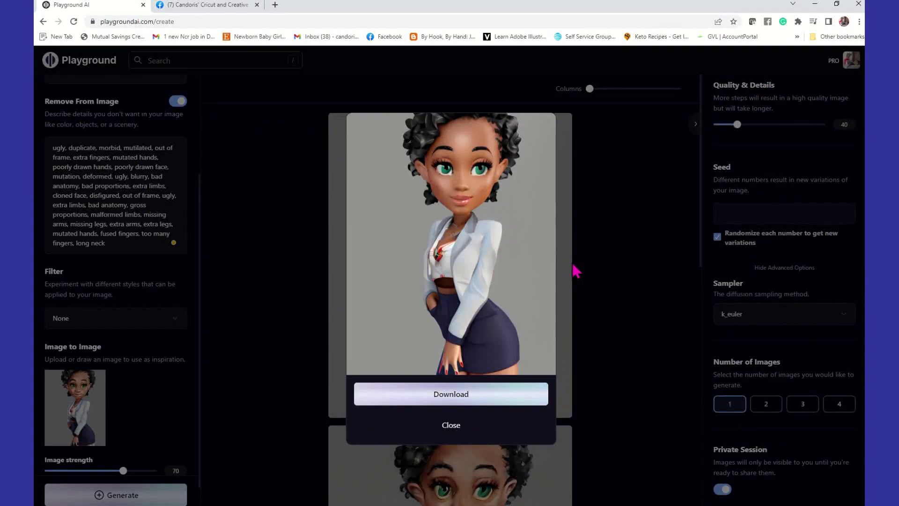
pyautogui.click(461, 428)
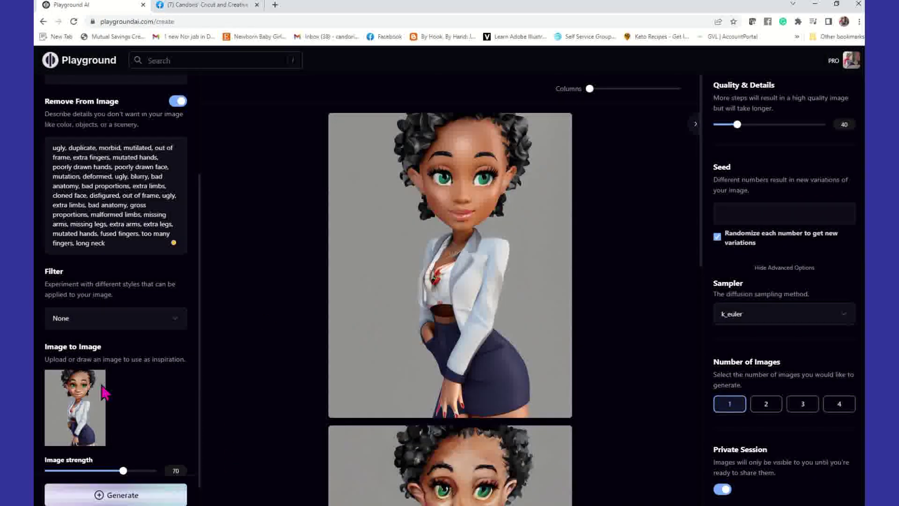
pyautogui.click(99, 391)
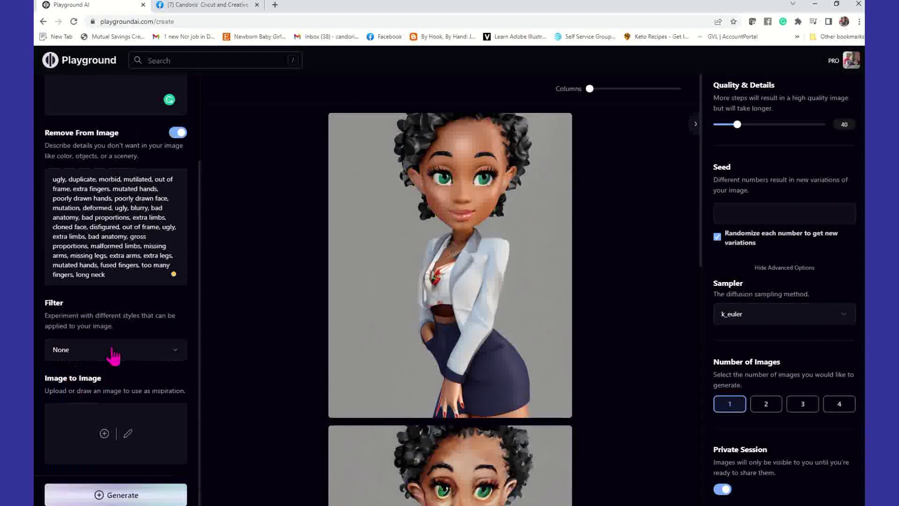
# - Upload pg2.png from Downloads as the Image to Image reference picture
pyautogui.click(105, 433)
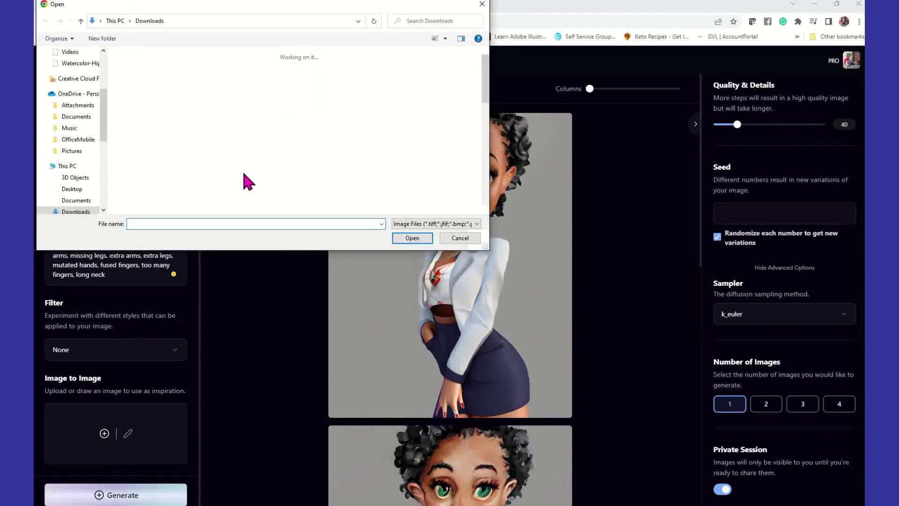
pyautogui.scroll(3, 68, 112)
pyautogui.scroll(1, 68, 112)
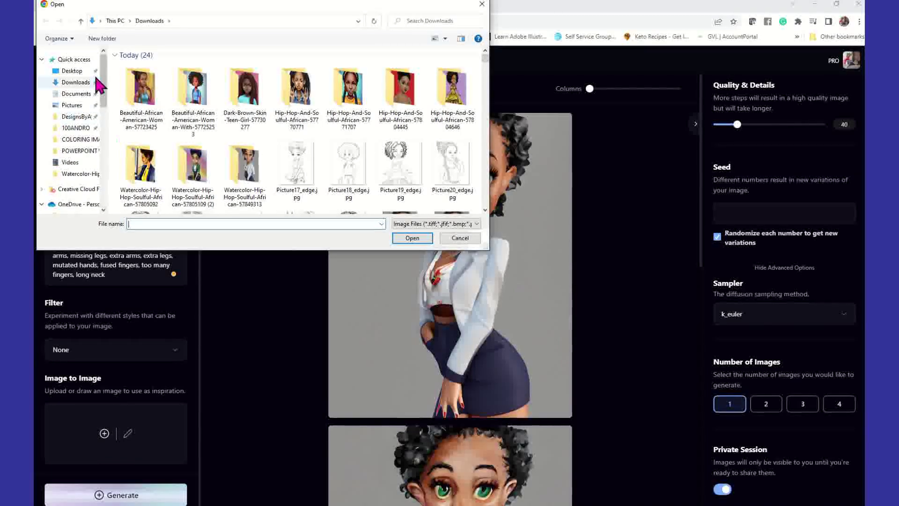
pyautogui.click(77, 83)
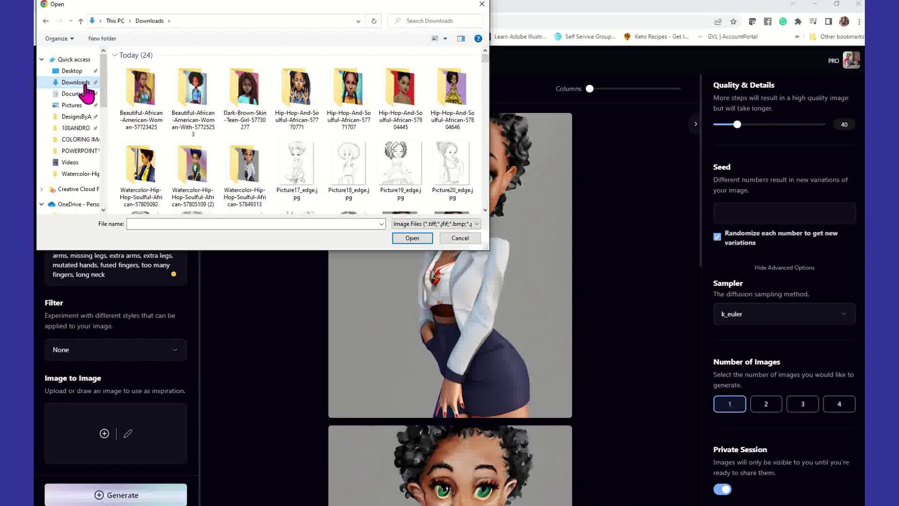
pyautogui.scroll(-3, 281, 164)
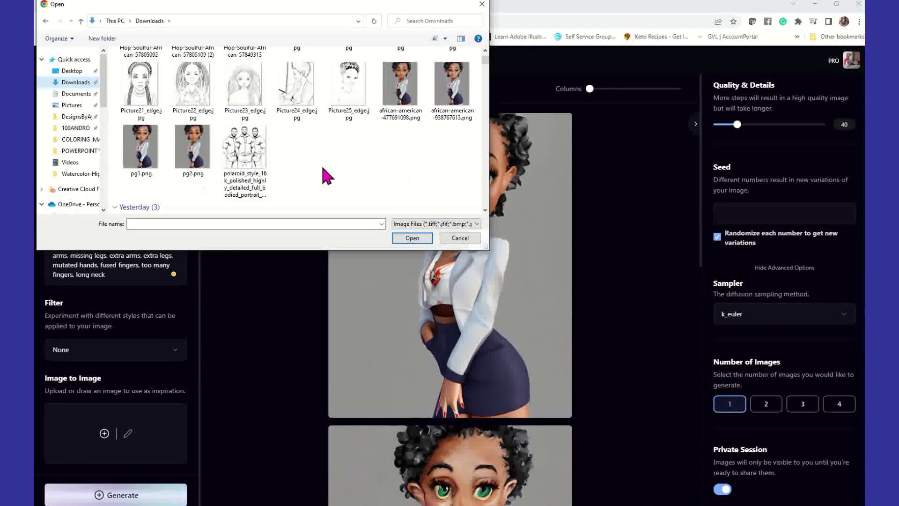
pyautogui.click(194, 147)
pyautogui.click(412, 238)
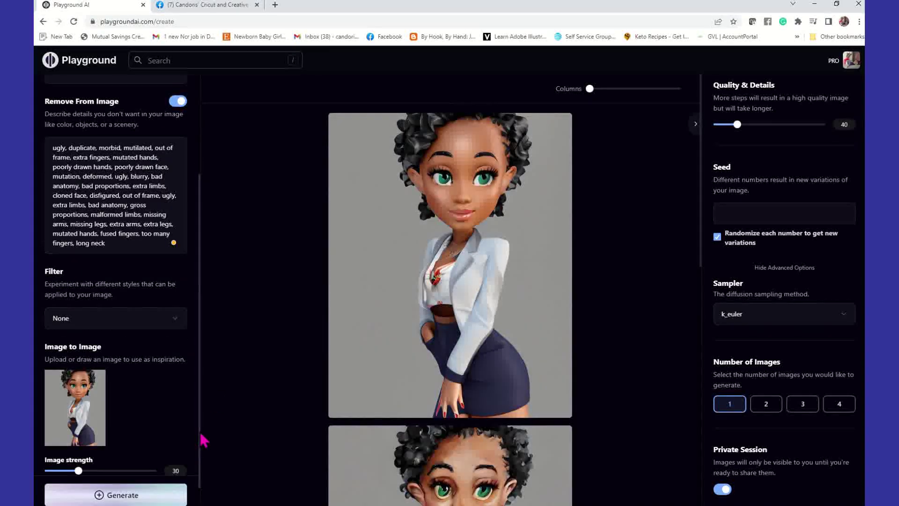
# - Delete one rougher earlier result further down the gallery with its trash icon
pyautogui.scroll(-4, 341, 420)
pyautogui.scroll(-1, 339, 423)
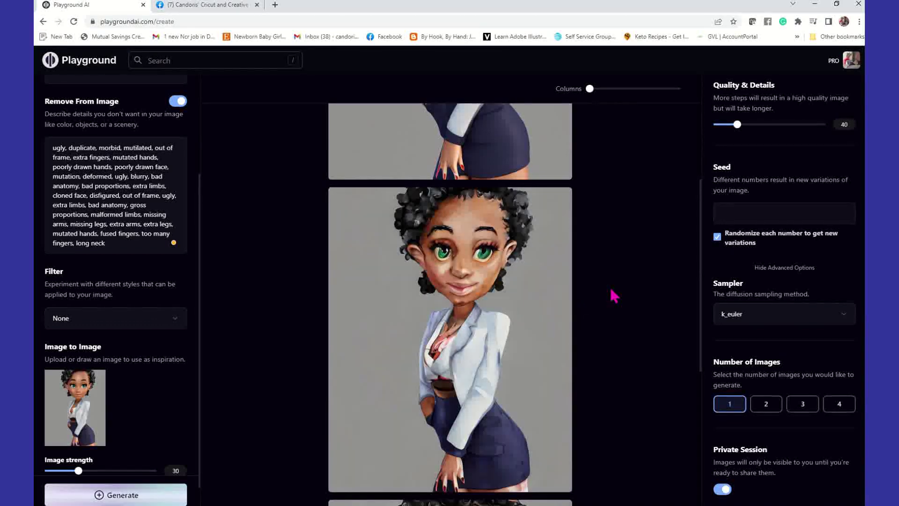
pyautogui.moveTo(538, 327)
pyautogui.scroll(-6, 614, 295)
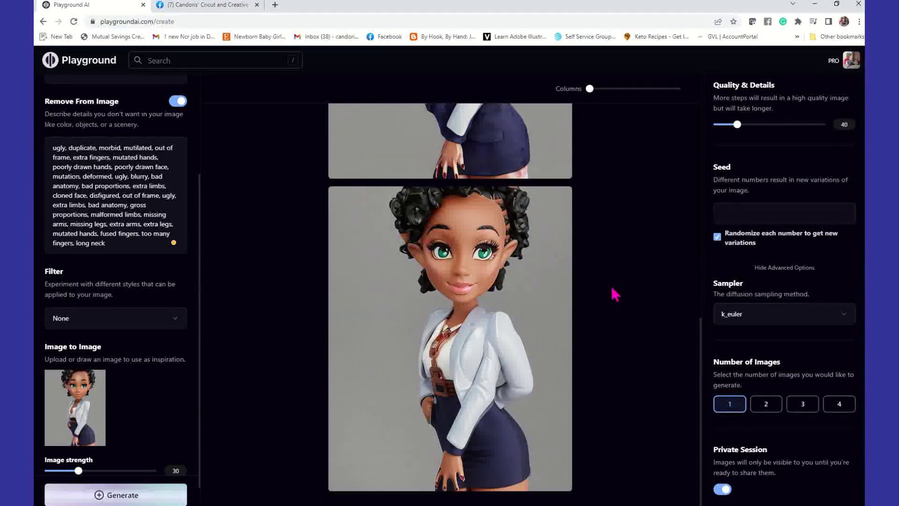
pyautogui.scroll(-6, 613, 293)
pyautogui.moveTo(513, 466)
pyautogui.click(558, 476)
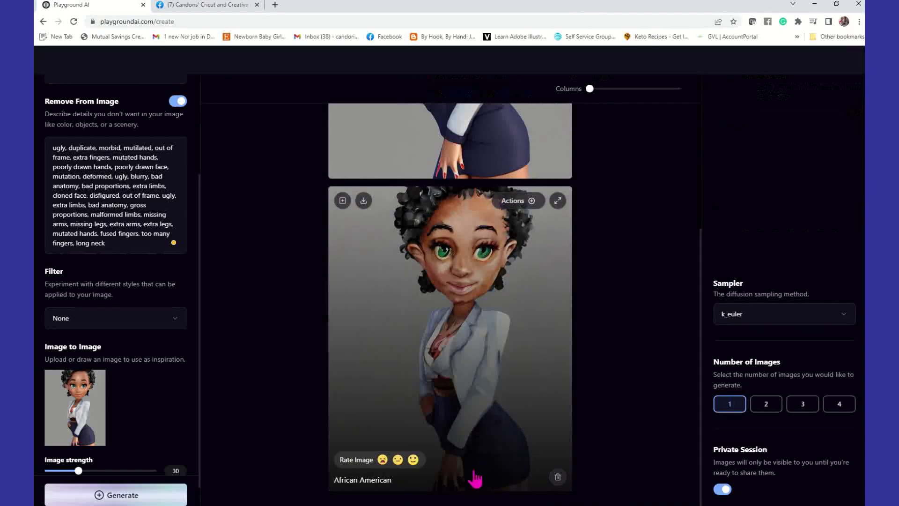
pyautogui.scroll(5, 546, 331)
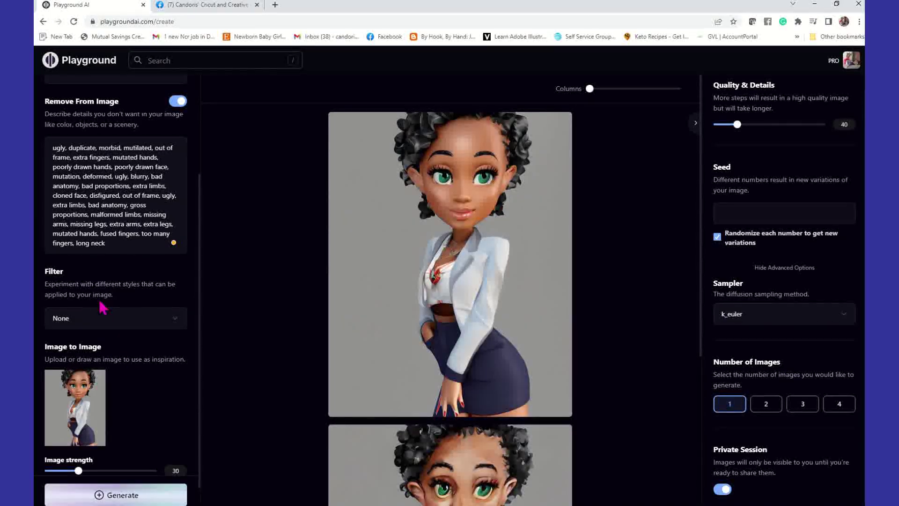
# - Choose the Lush illumination tile from the Filter styles list
pyautogui.click(171, 323)
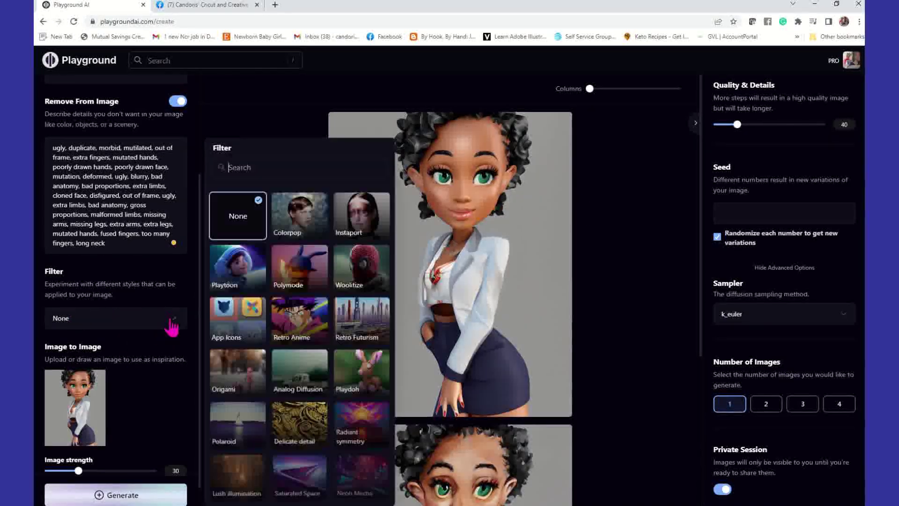
pyautogui.scroll(-2, 246, 391)
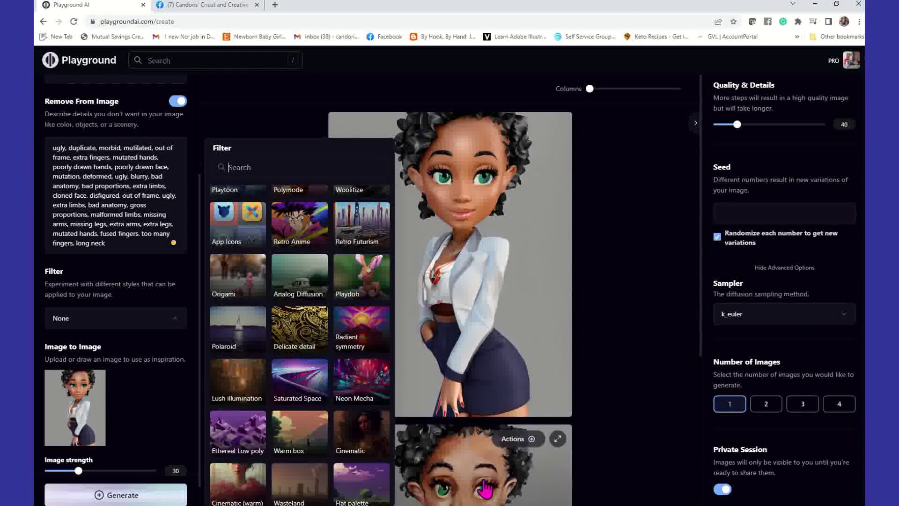
pyautogui.scroll(-1, 232, 302)
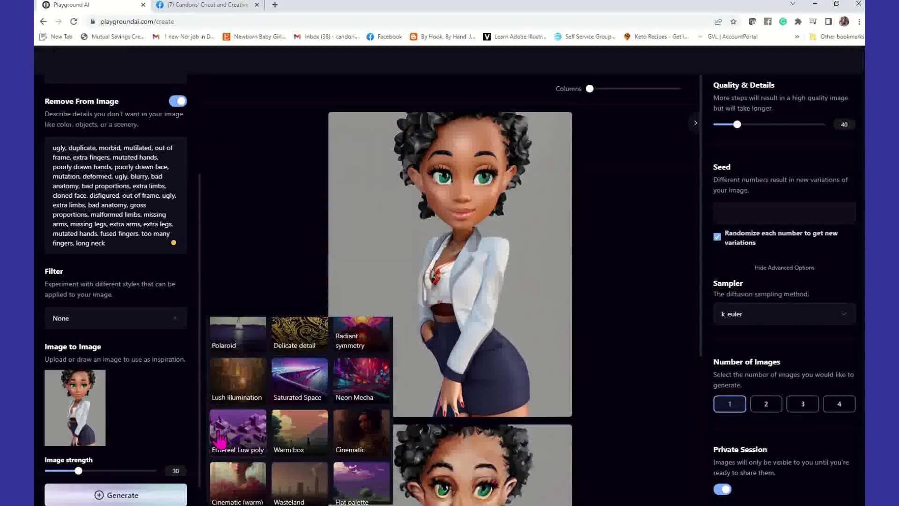
pyautogui.click(235, 356)
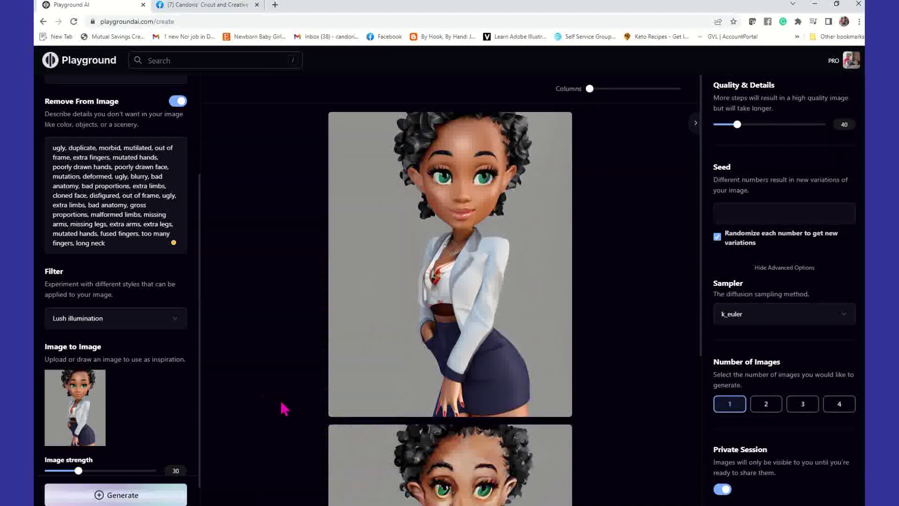
# - Generate one portrait with Lush illumination, then switch the filter to Cinematic and generate another
pyautogui.click(101, 490)
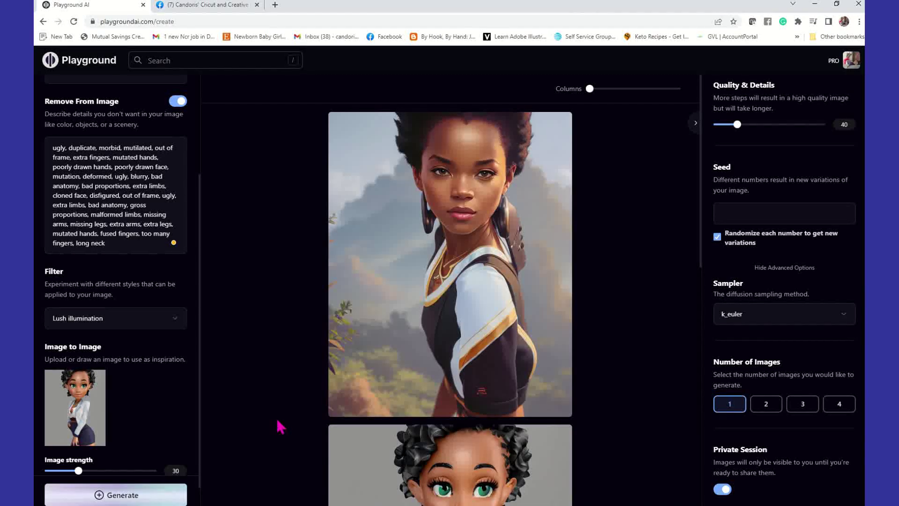
pyautogui.moveTo(472, 261)
pyautogui.click(175, 324)
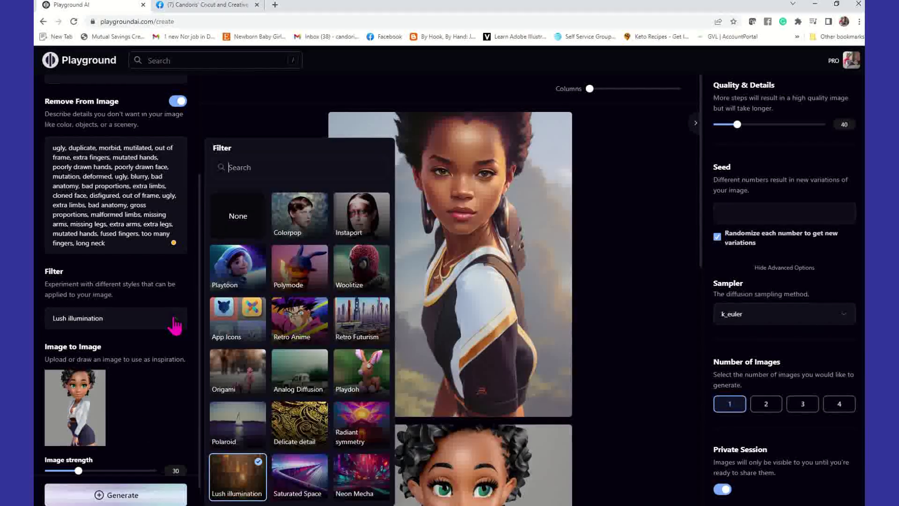
pyautogui.click(175, 323)
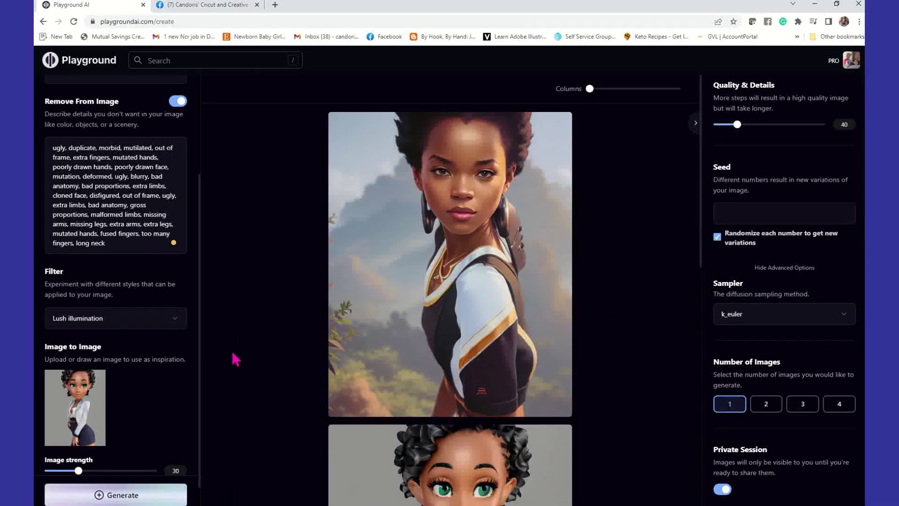
pyautogui.click(170, 324)
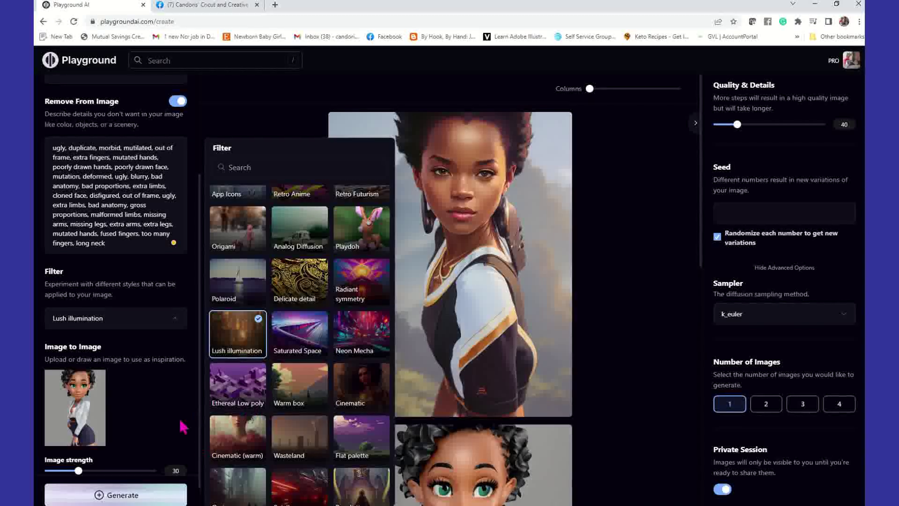
pyautogui.click(361, 386)
pyautogui.click(121, 497)
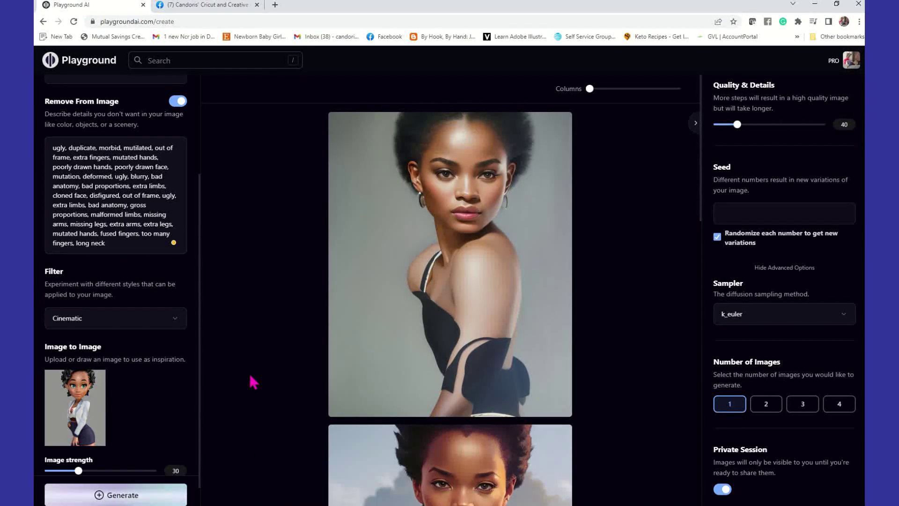
pyautogui.scroll(-12, 252, 377)
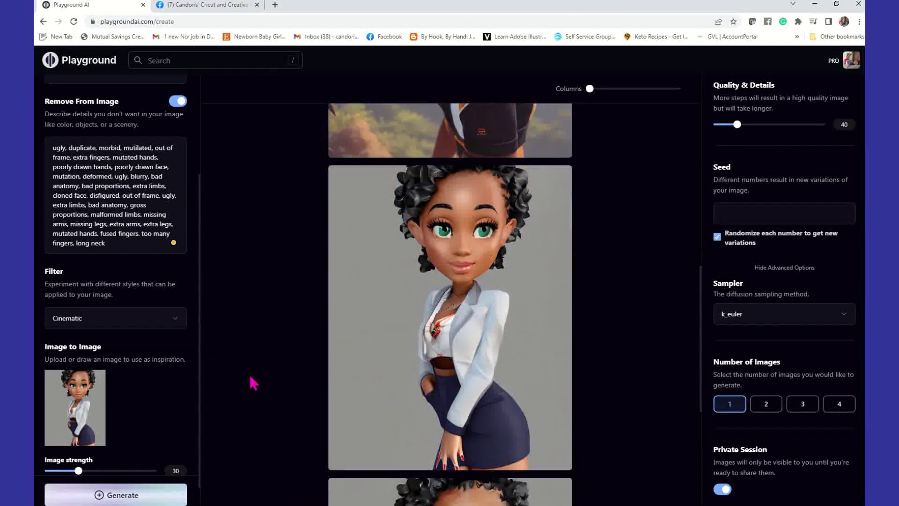
# - Reuse the cartoon portrait's settings (seed 477691098, image strength 77, filter None) and open the filter choices
pyautogui.click(470, 228)
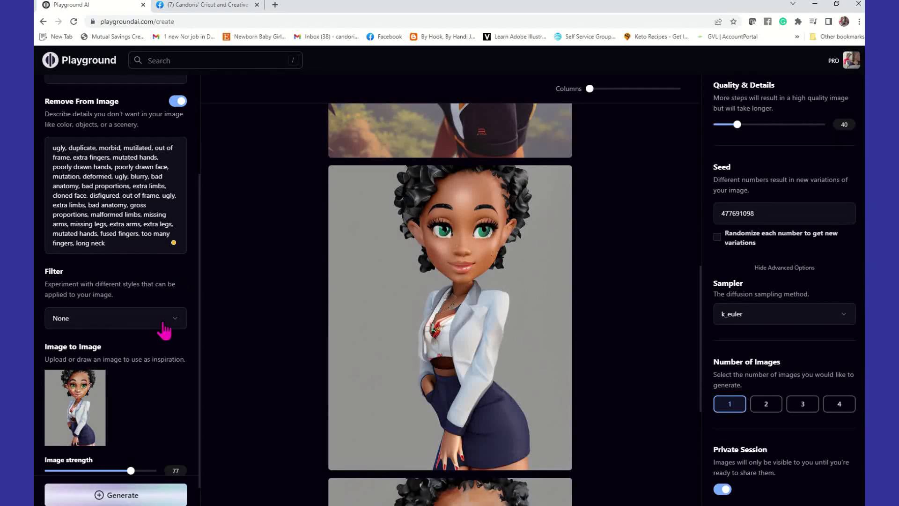
pyautogui.scroll(2, 117, 331)
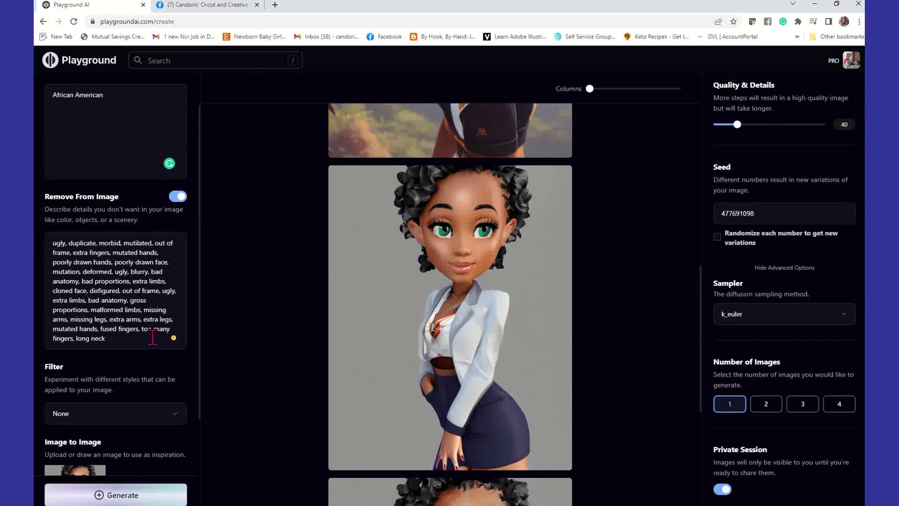
pyautogui.scroll(1, 387, 305)
pyautogui.scroll(10, 387, 305)
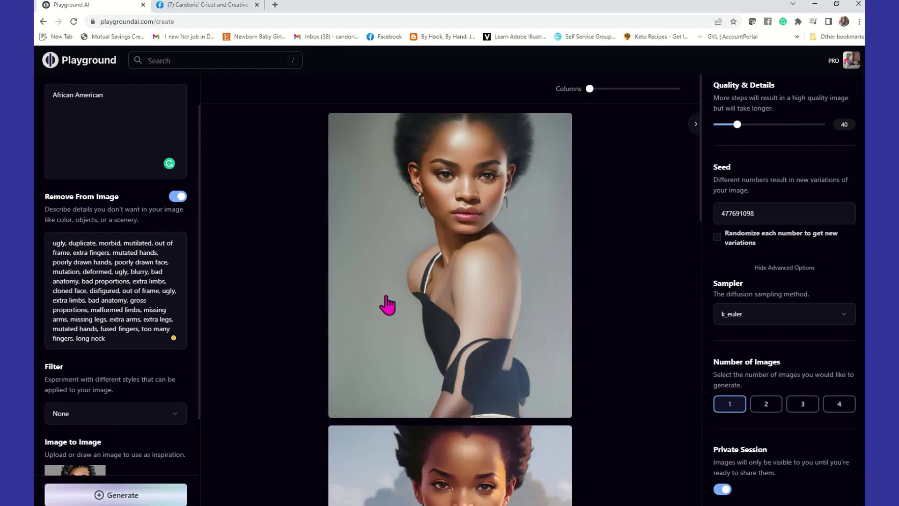
pyautogui.scroll(-3, 108, 360)
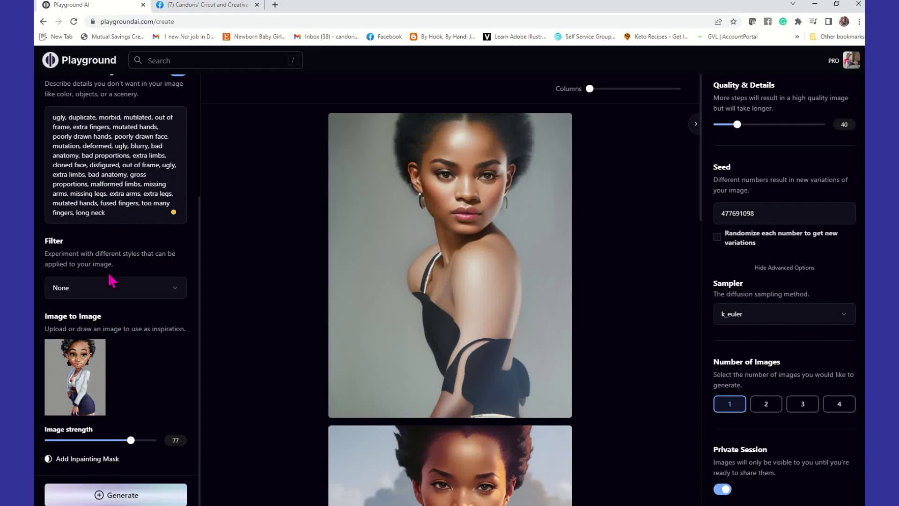
pyautogui.click(96, 294)
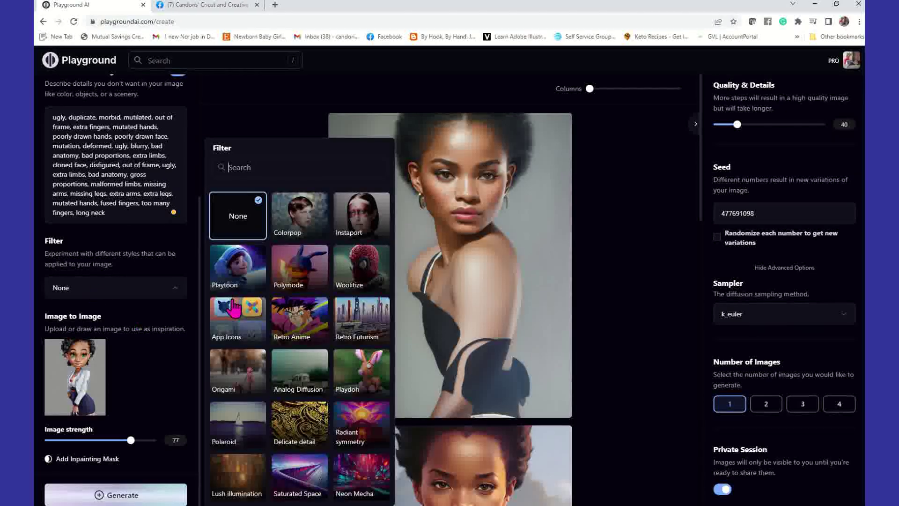
# - Generate a Colorpop version of the cartoon, then a Lush illumination version
pyautogui.click(295, 215)
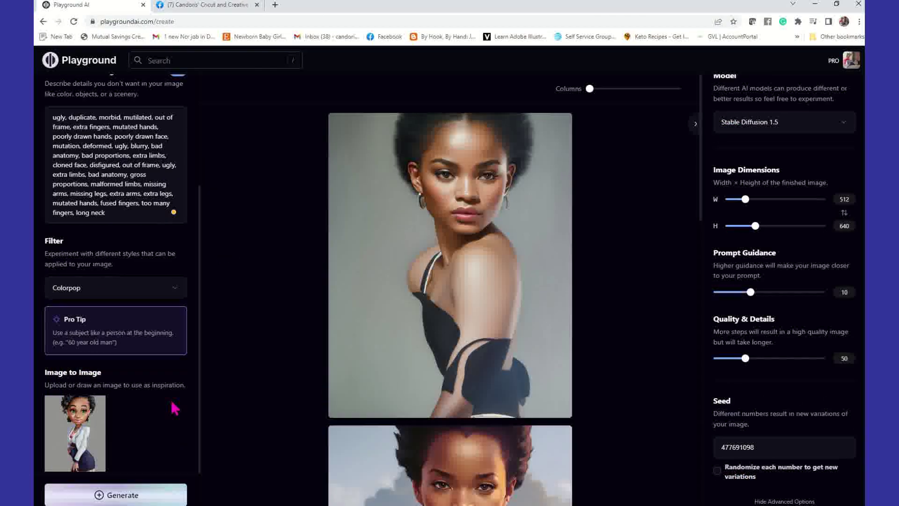
pyautogui.click(134, 498)
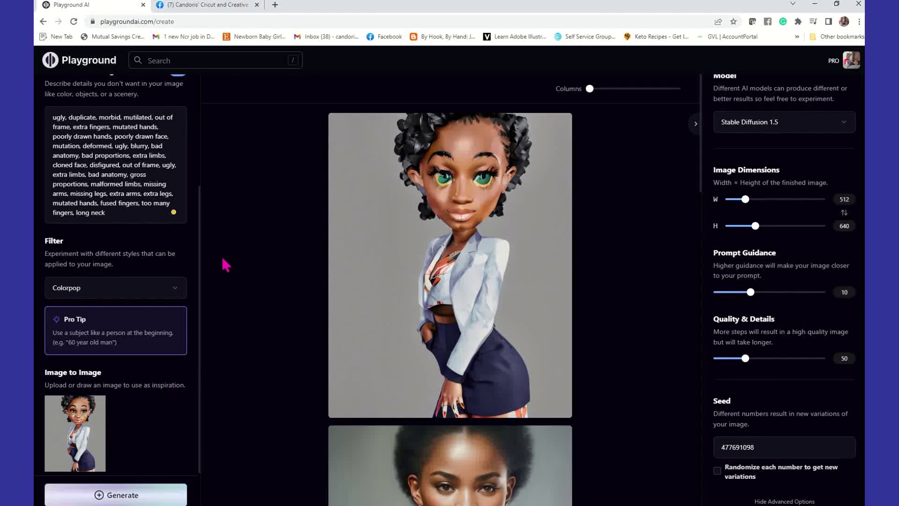
pyautogui.click(123, 291)
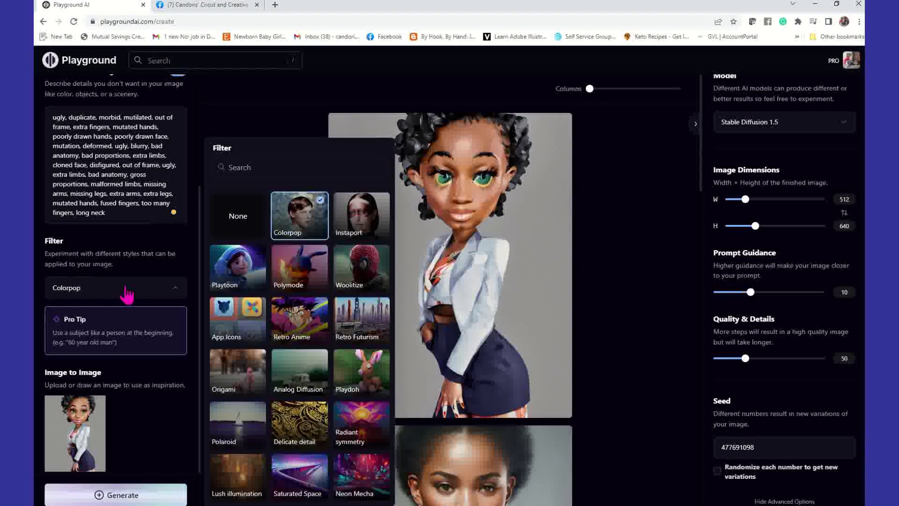
pyautogui.scroll(-3, 247, 355)
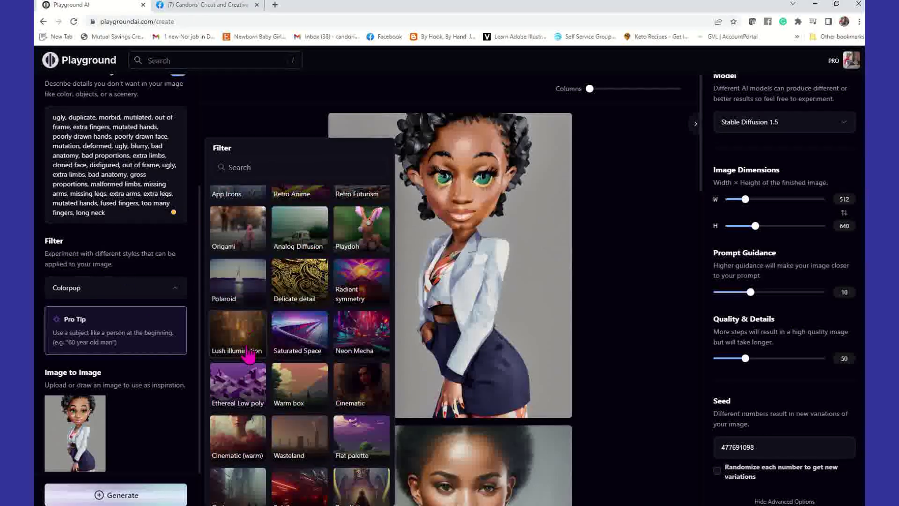
pyautogui.click(247, 349)
pyautogui.click(142, 496)
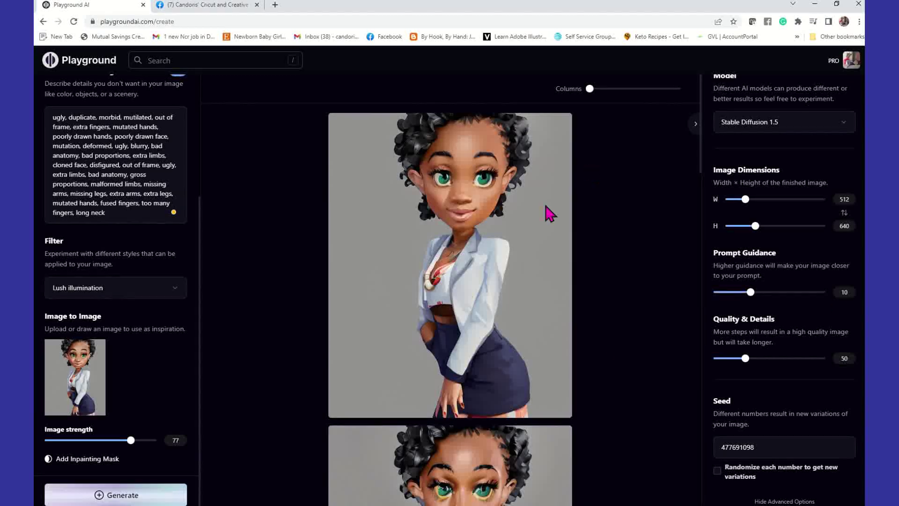
# - Delete the two unwanted realistic portraits from the results
pyautogui.scroll(-3, 462, 257)
pyautogui.scroll(-3, 462, 258)
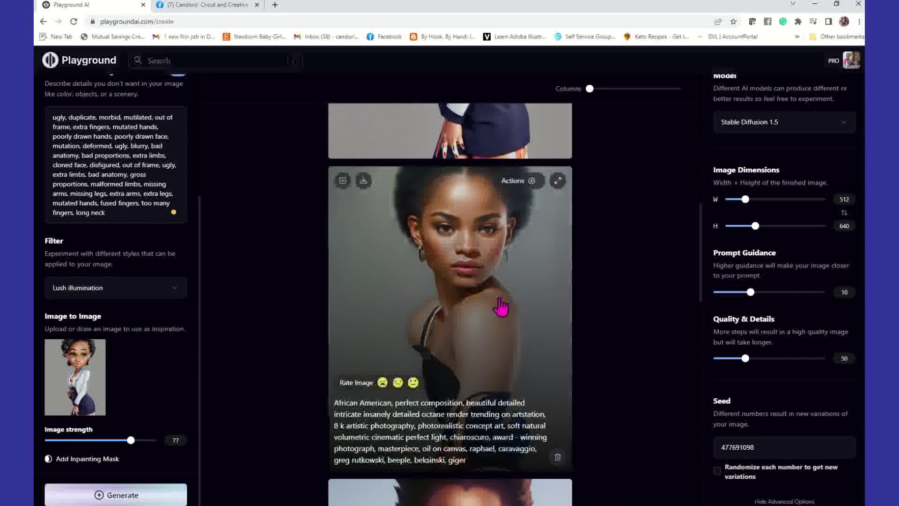
pyautogui.click(559, 462)
pyautogui.click(559, 461)
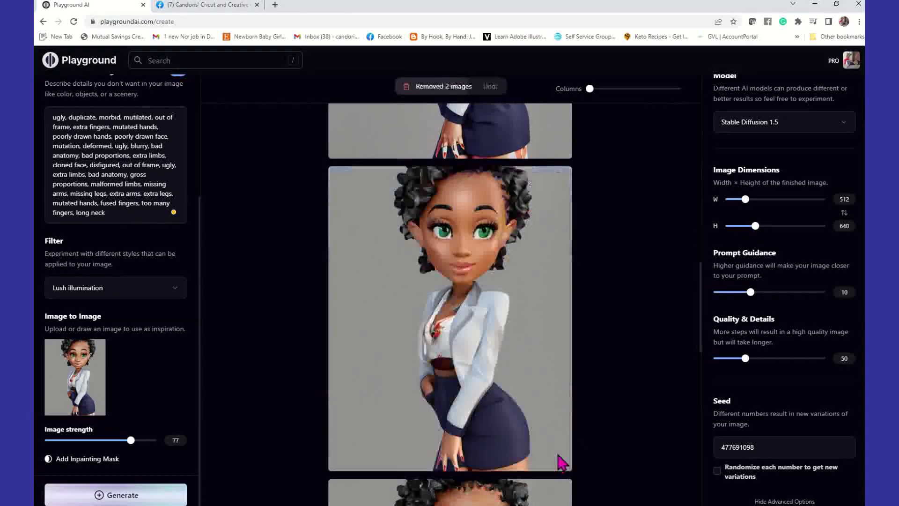
pyautogui.scroll(-5, 518, 430)
pyautogui.scroll(5, 500, 388)
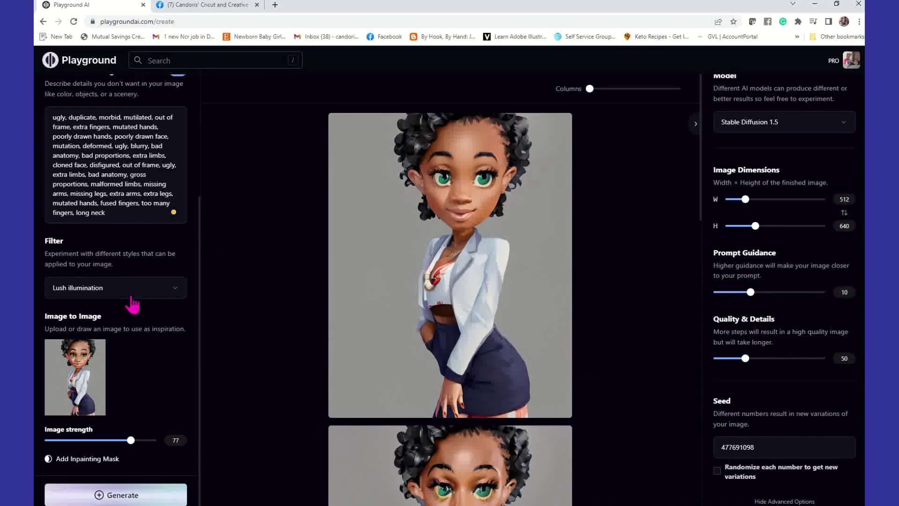
# - Switch the filter to Cinematic (warm) and generate another cartoon version
pyautogui.click(169, 296)
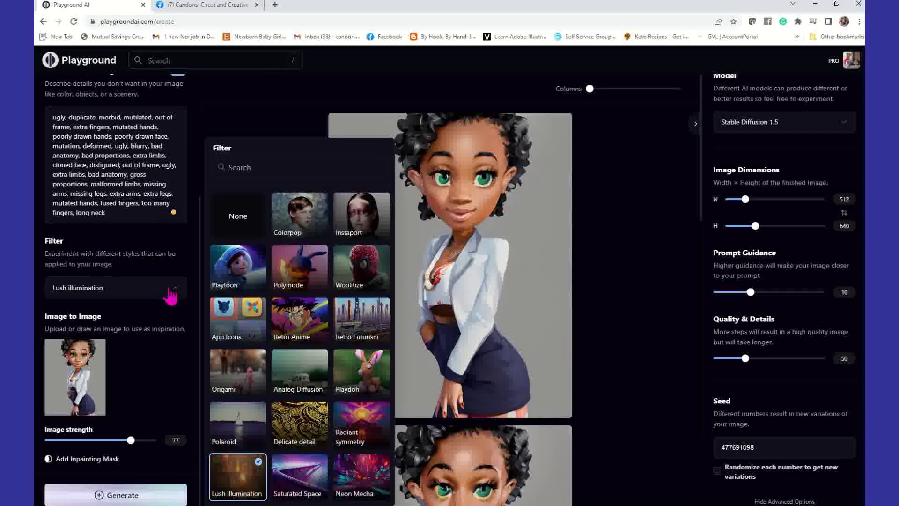
pyautogui.scroll(-2, 326, 415)
pyautogui.scroll(-3, 327, 414)
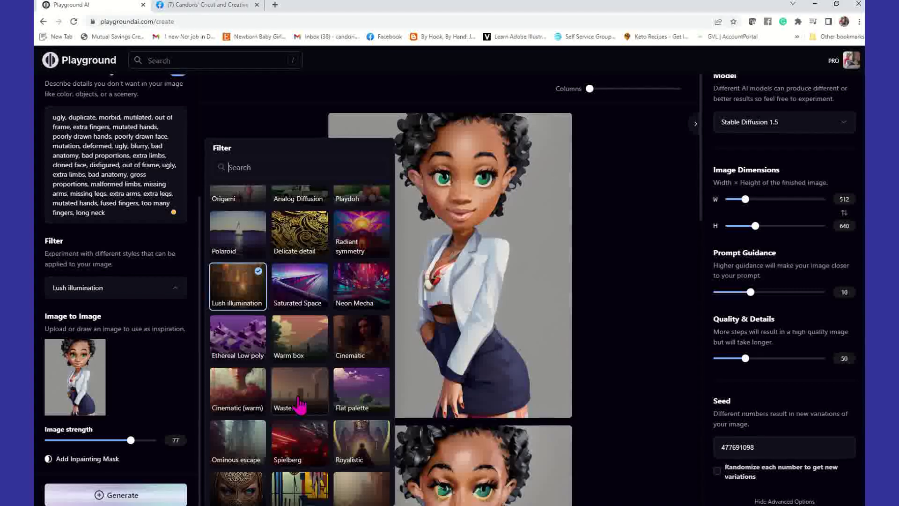
pyautogui.click(256, 399)
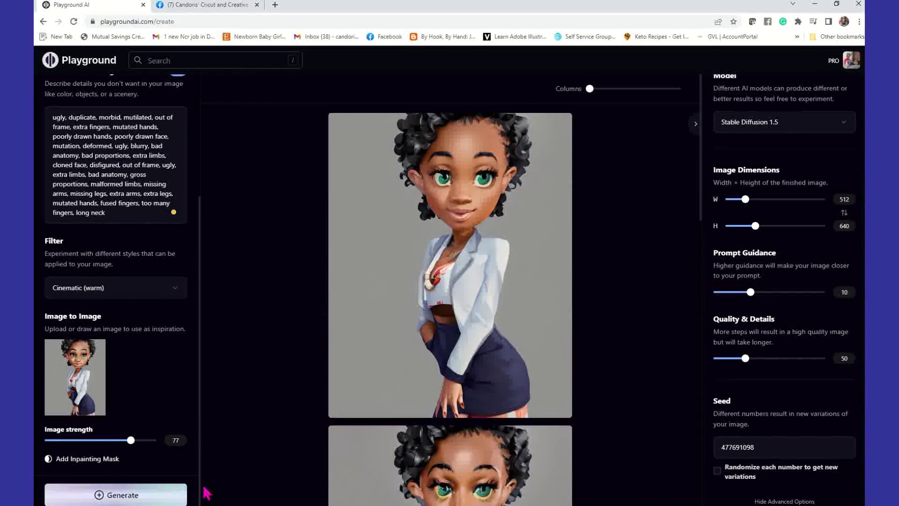
pyautogui.click(167, 496)
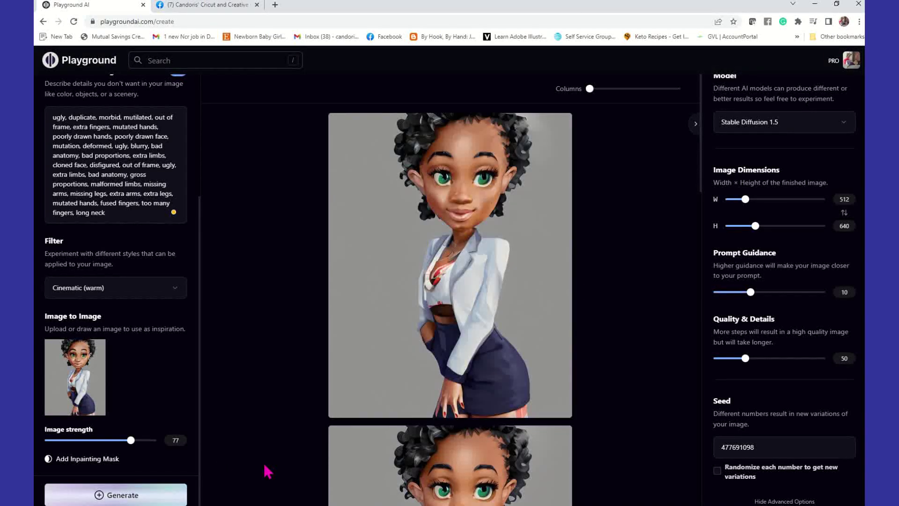
pyautogui.scroll(-5, 574, 332)
pyautogui.scroll(-2, 574, 335)
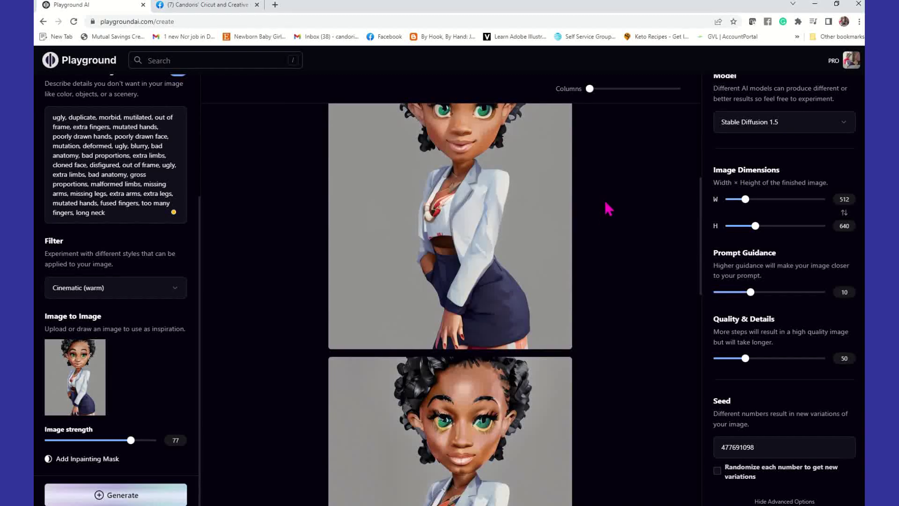
pyautogui.scroll(3, 594, 234)
pyautogui.scroll(5, 588, 257)
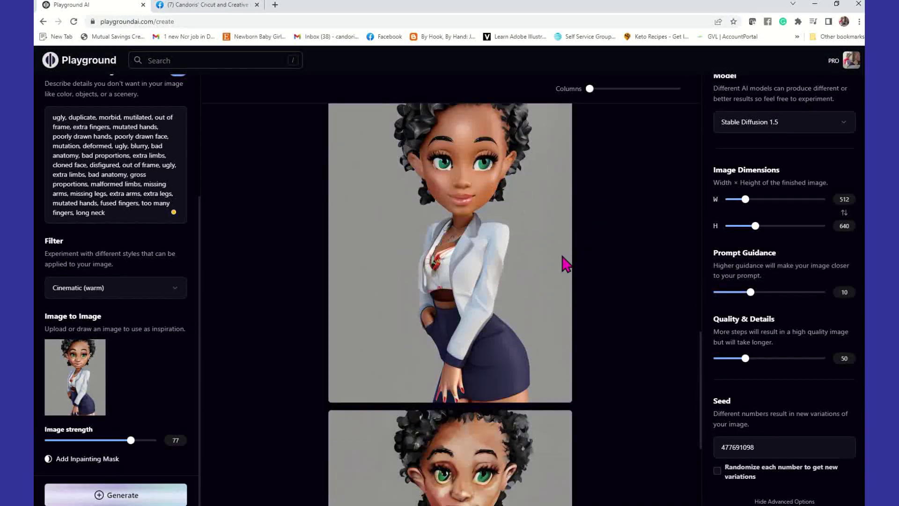
pyautogui.scroll(-3, 503, 303)
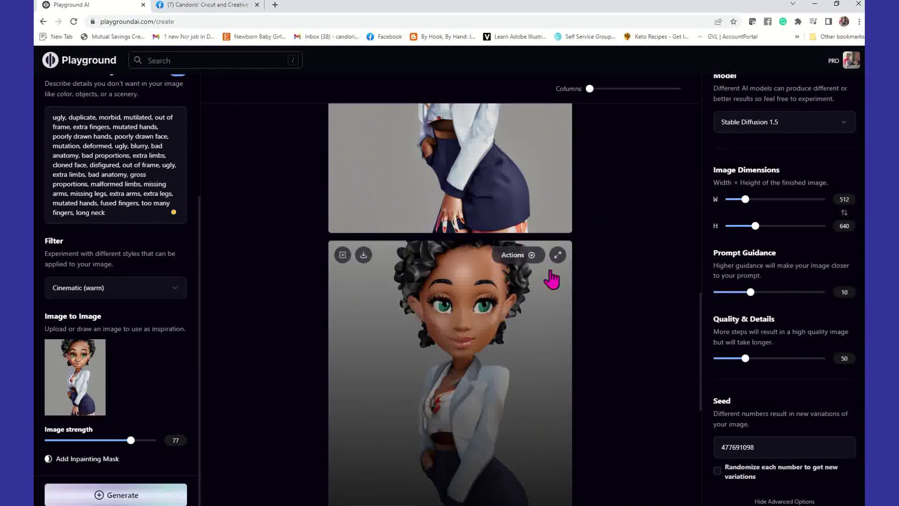
pyautogui.click(536, 258)
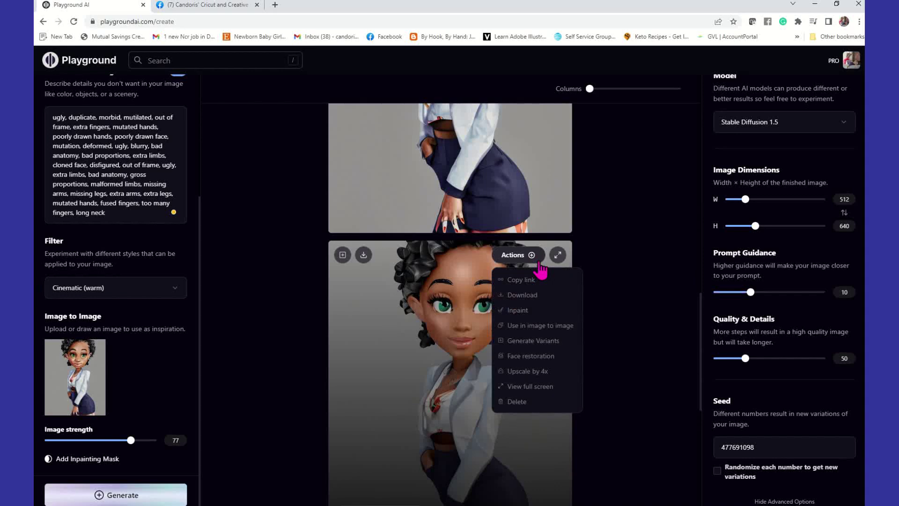
pyautogui.click(538, 356)
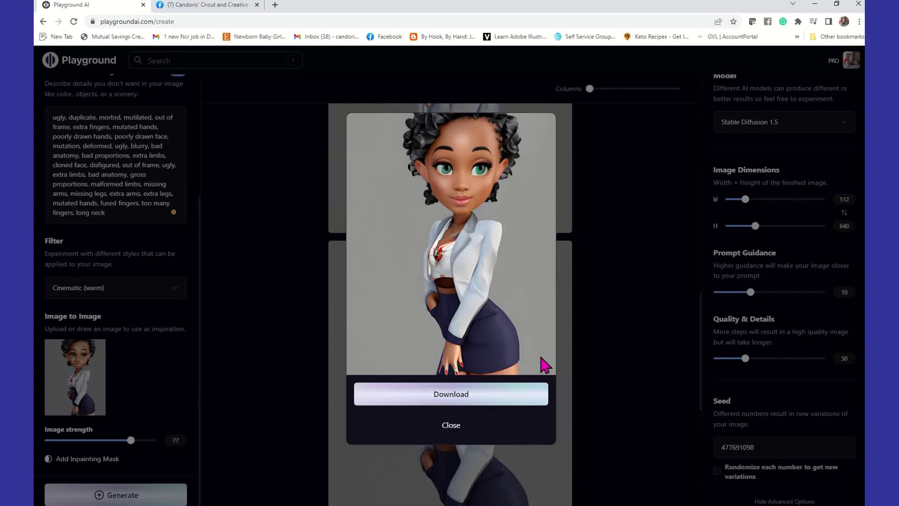
pyautogui.click(508, 400)
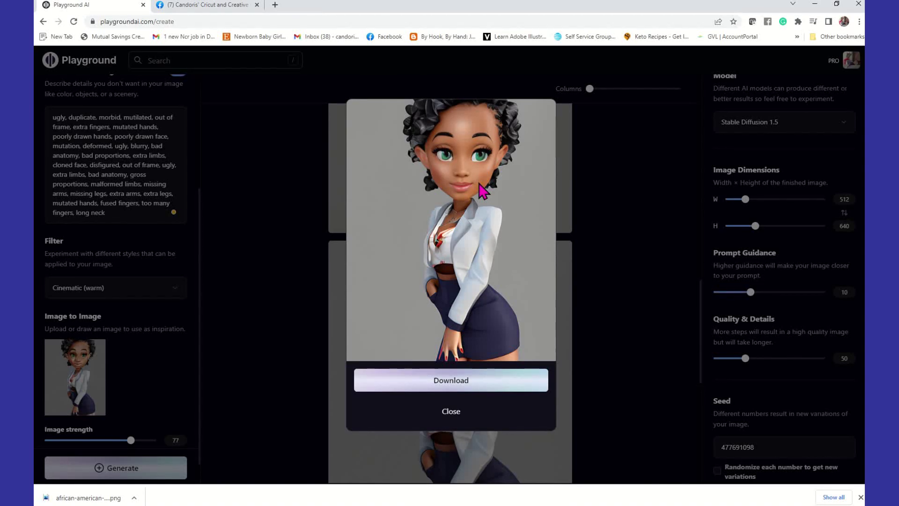
pyautogui.click(115, 499)
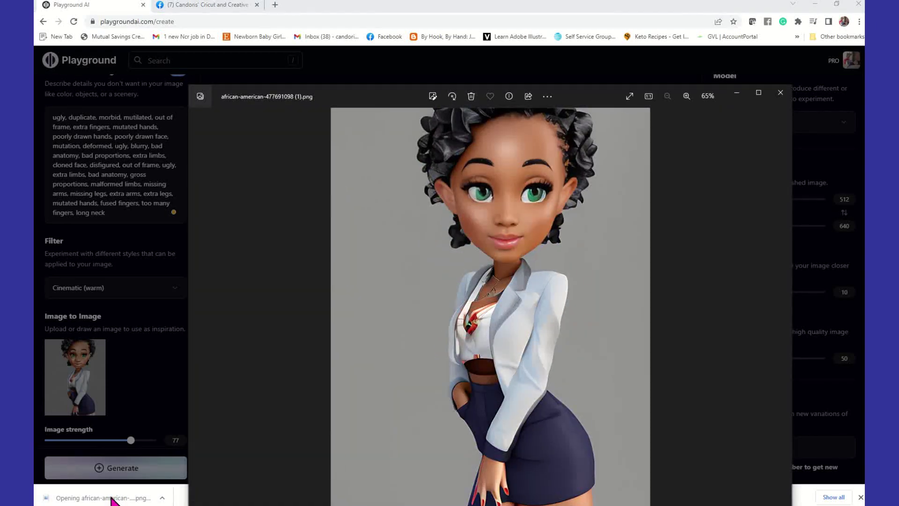
# - Save a copy of the displayed image to the Downloads folder as pg3.png
pyautogui.rightClick(530, 183)
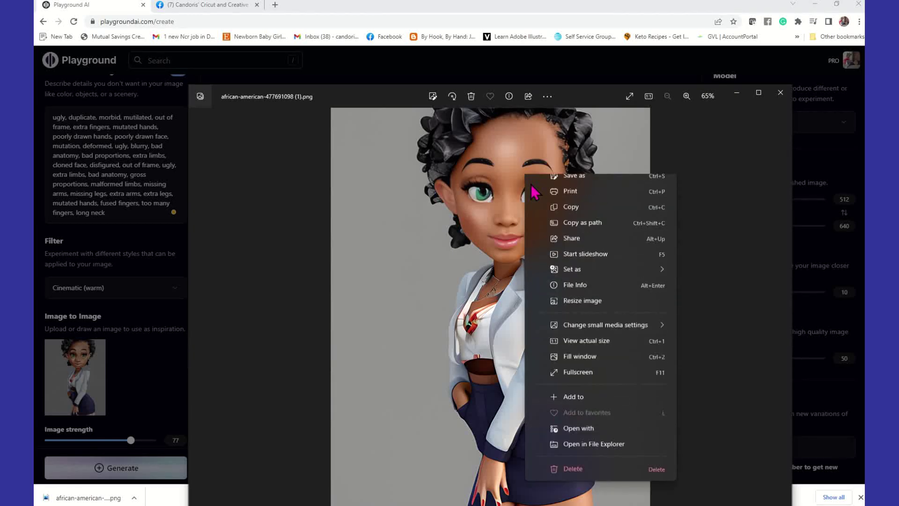
pyautogui.click(579, 190)
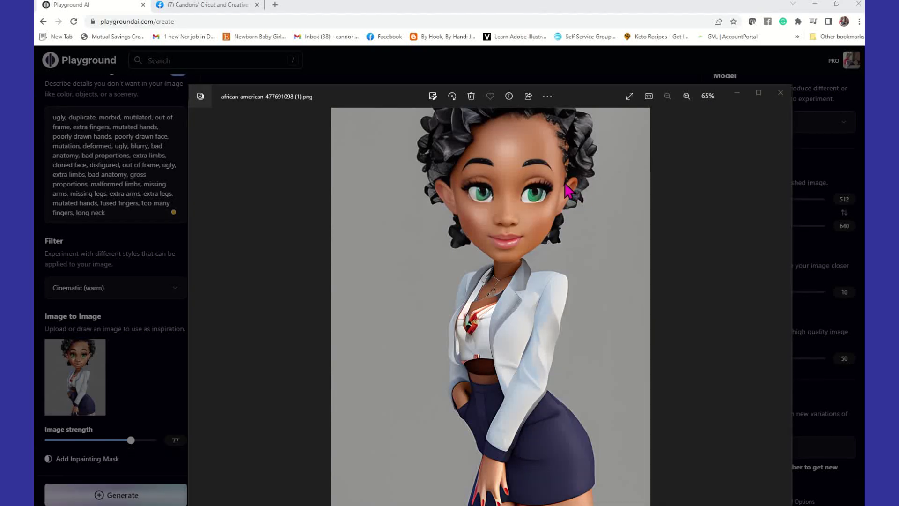
pyautogui.scroll(5, 241, 197)
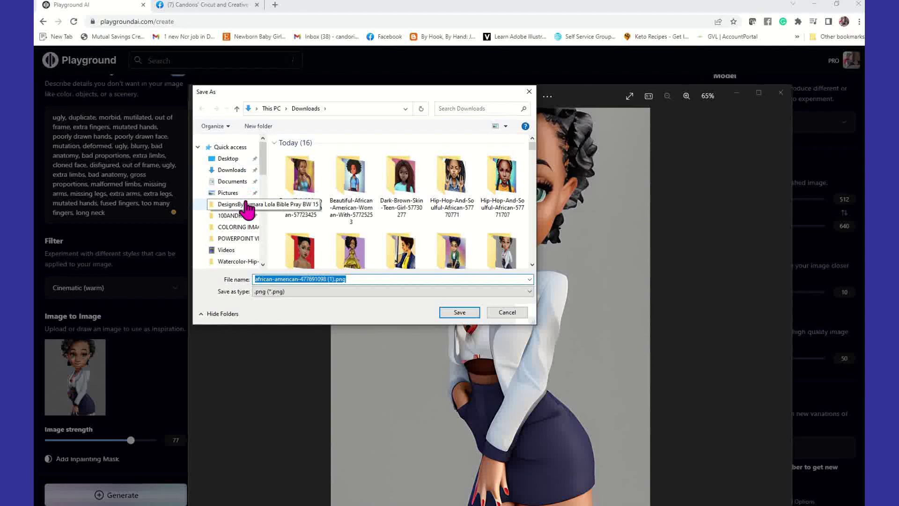
pyautogui.click(240, 174)
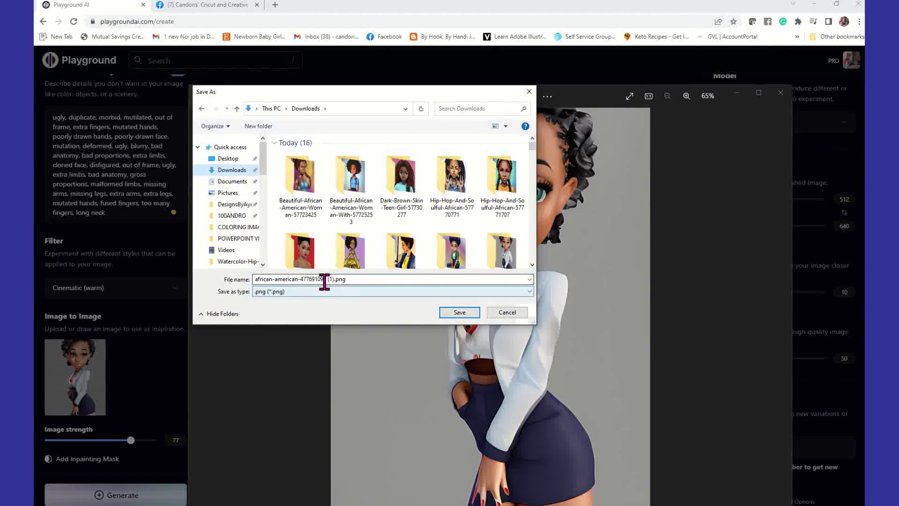
pyautogui.click(359, 284)
pyautogui.write('pg')
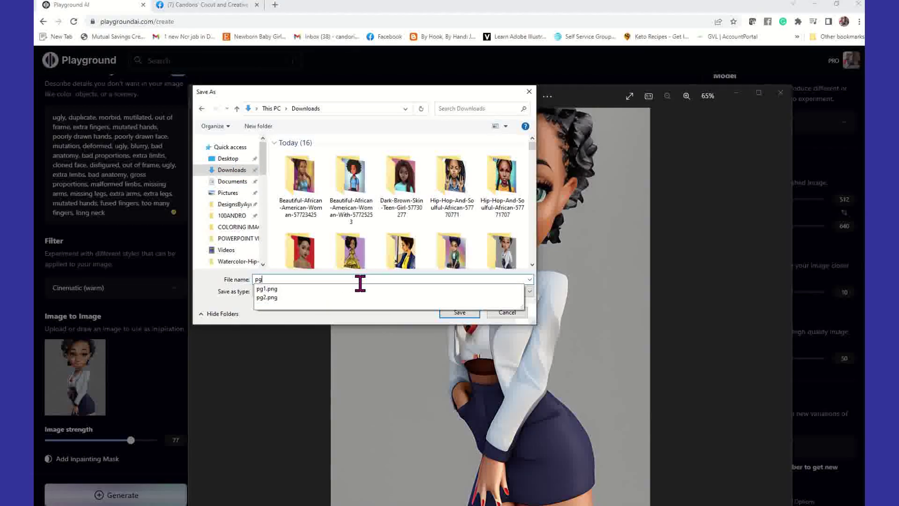
pyautogui.write('3')
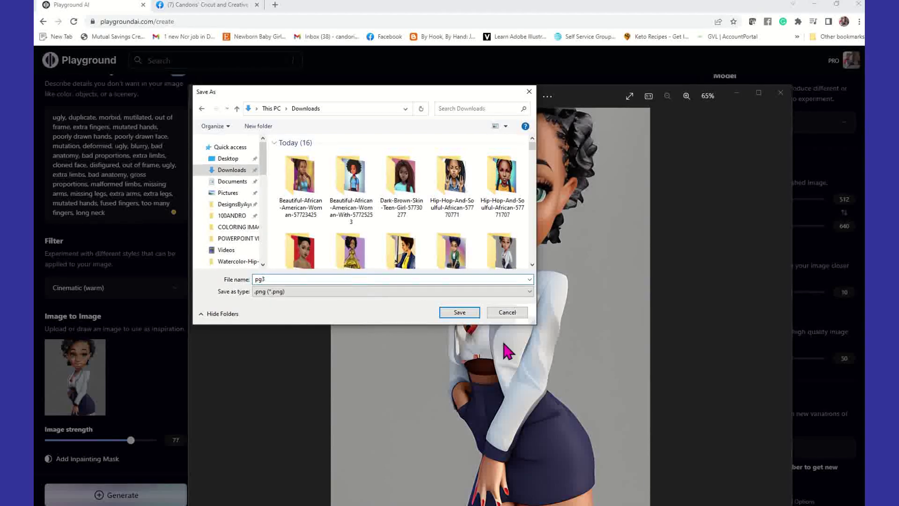
pyautogui.click(478, 313)
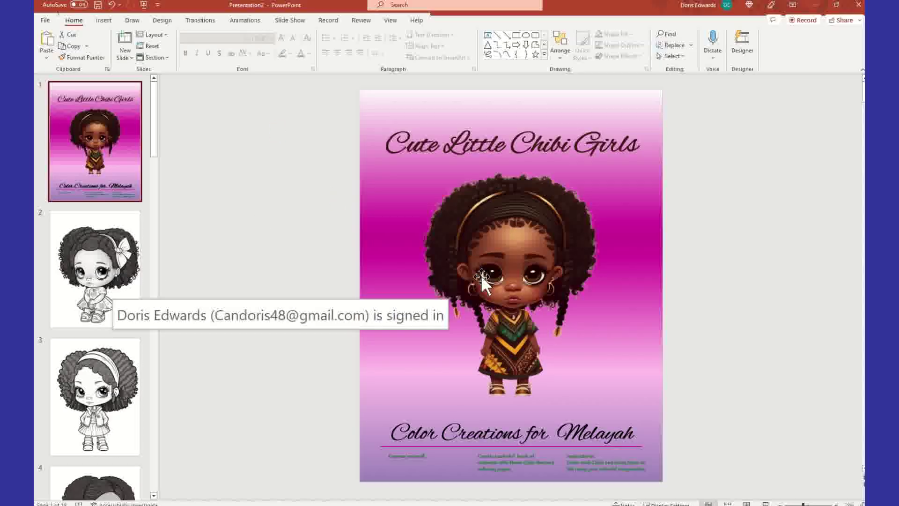
# - Go to blank slide 18 and start inserting a picture from this device
pyautogui.scroll(-5, 108, 161)
pyautogui.scroll(-18, 108, 162)
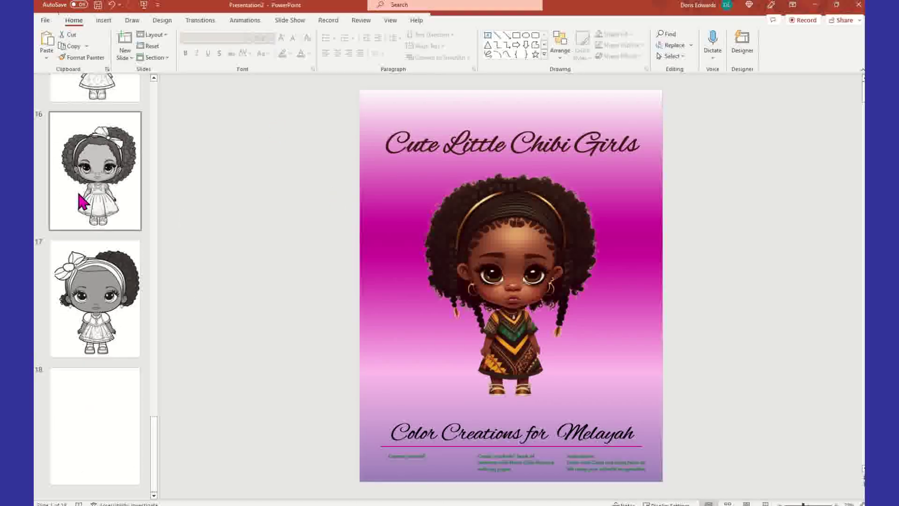
pyautogui.click(88, 421)
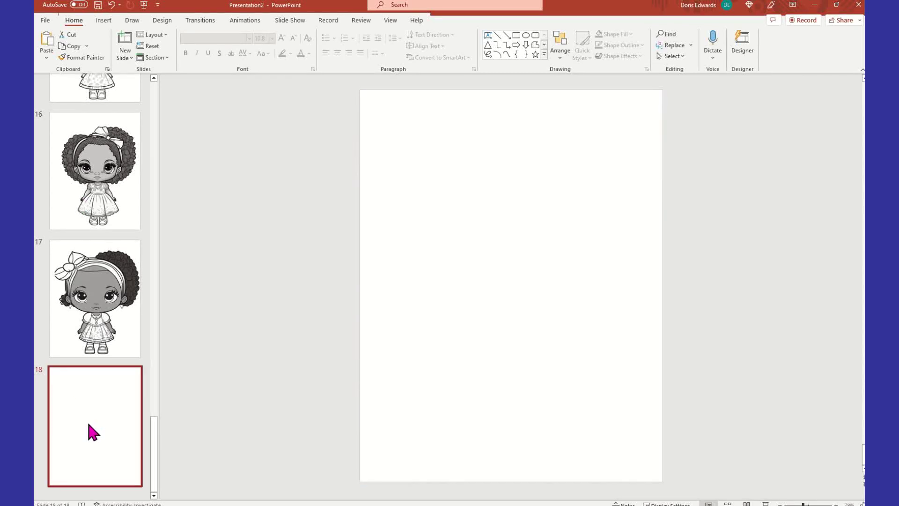
pyautogui.click(104, 20)
pyautogui.click(111, 57)
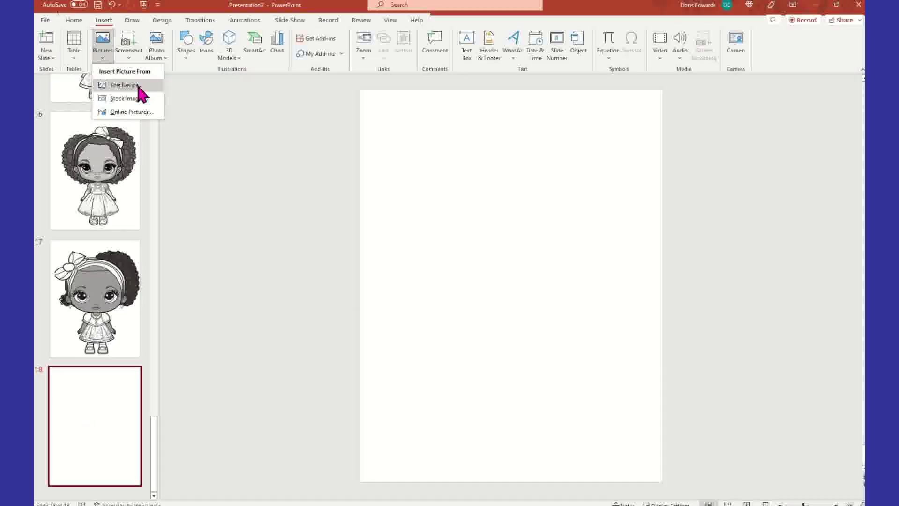
pyautogui.click(140, 92)
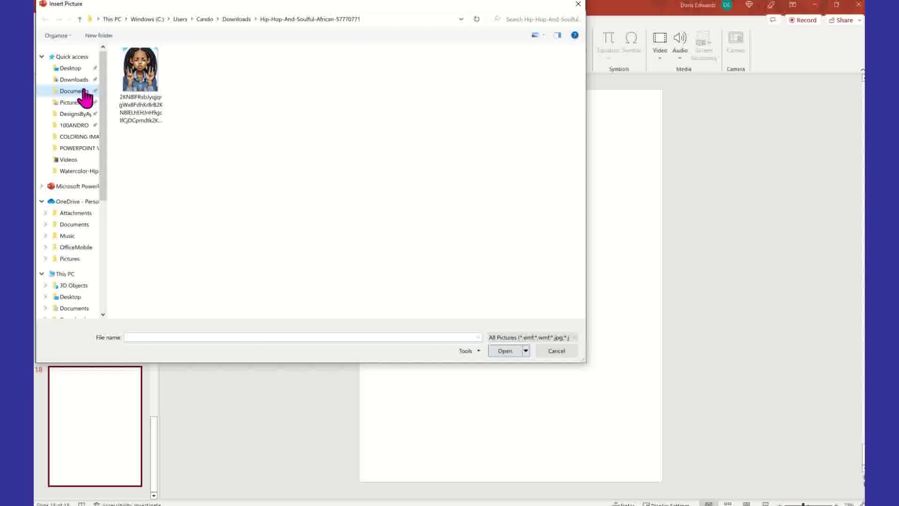
# - Insert the cartoon image from the Downloads Watercolor-Hip-Hop-Soulful-African-57849313 folder onto the slide
pyautogui.click(75, 91)
pyautogui.click(74, 79)
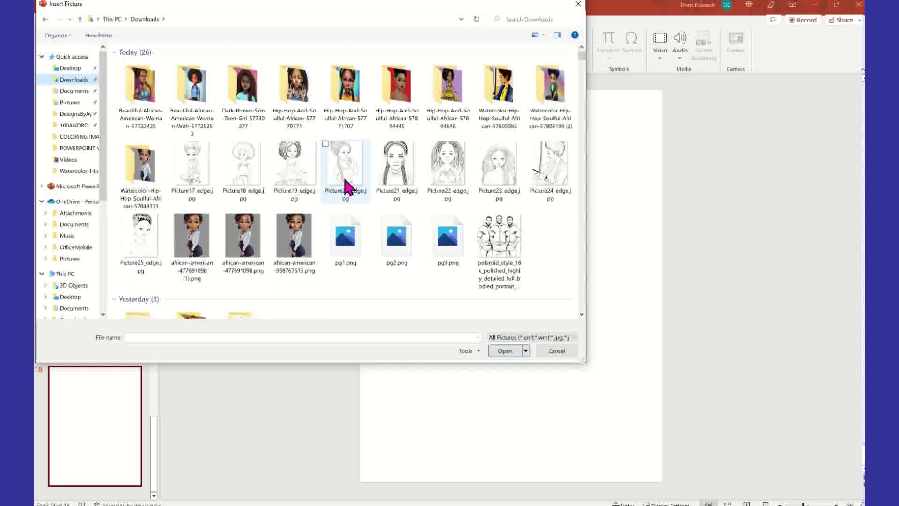
pyautogui.click(345, 236)
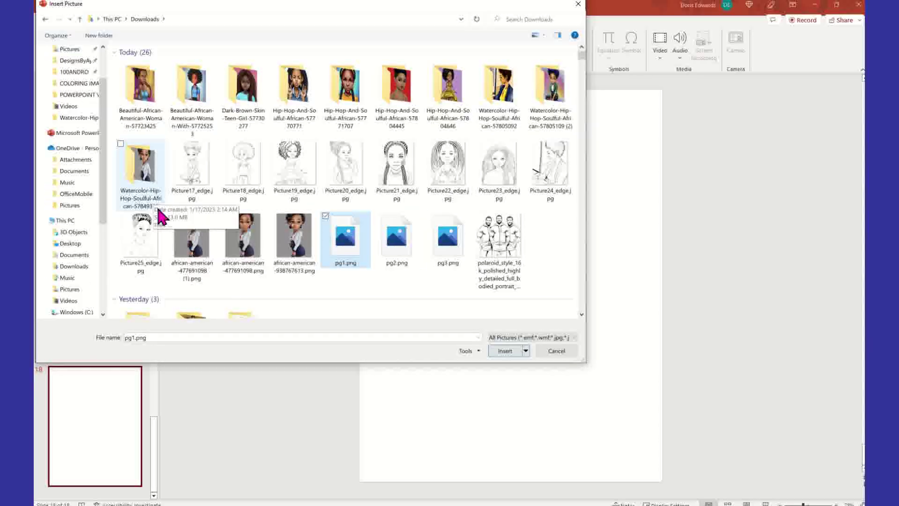
pyautogui.click(148, 177)
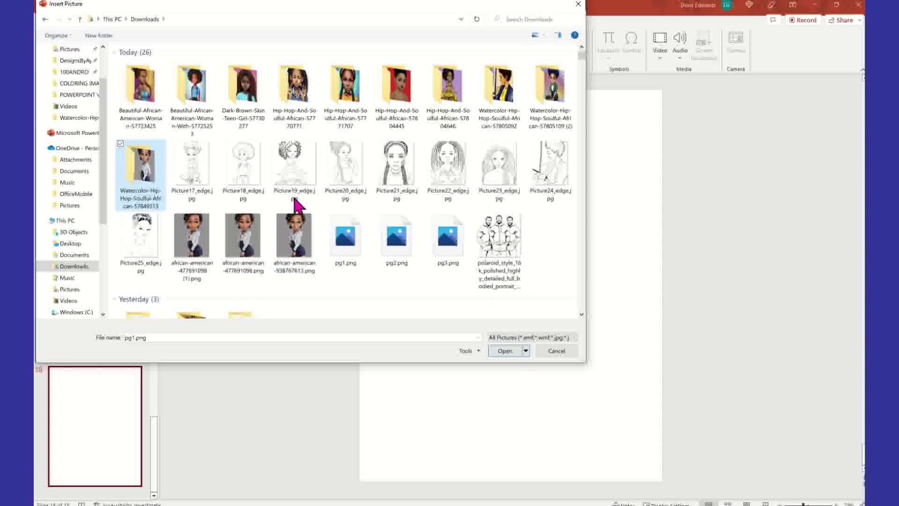
pyautogui.press('Return')
pyautogui.click(154, 89)
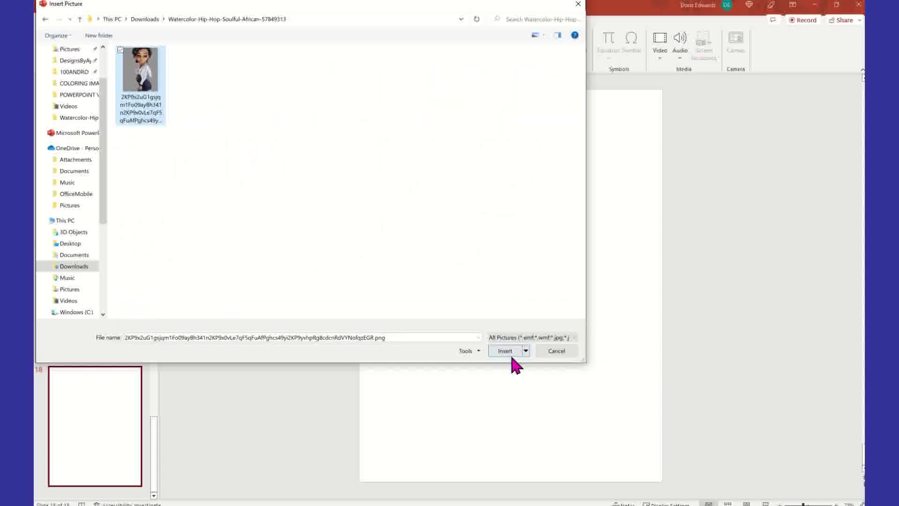
pyautogui.click(509, 352)
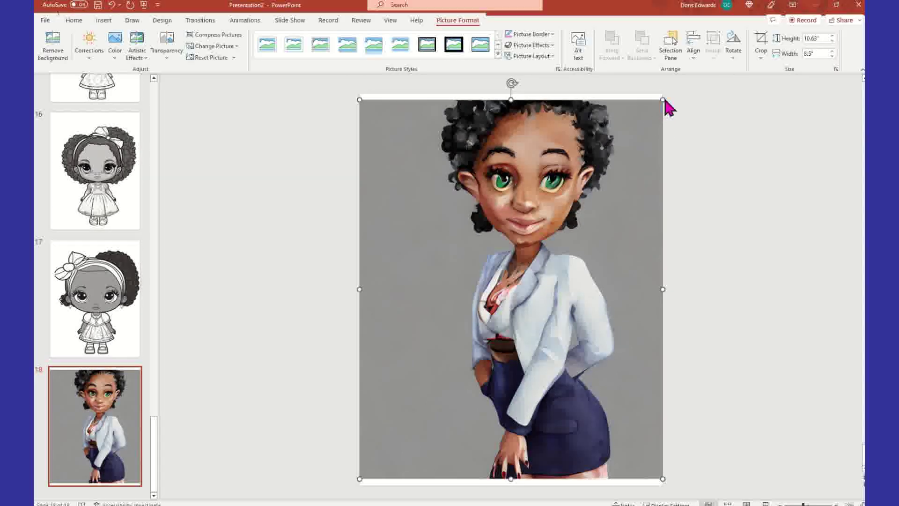
# - Resize the picture to 4.69" × 3.75" and place it in the slide's top-left corner
pyautogui.click(664, 96)
pyautogui.click(462, 125)
pyautogui.moveTo(359, 100); pyautogui.dragTo(530, 252)
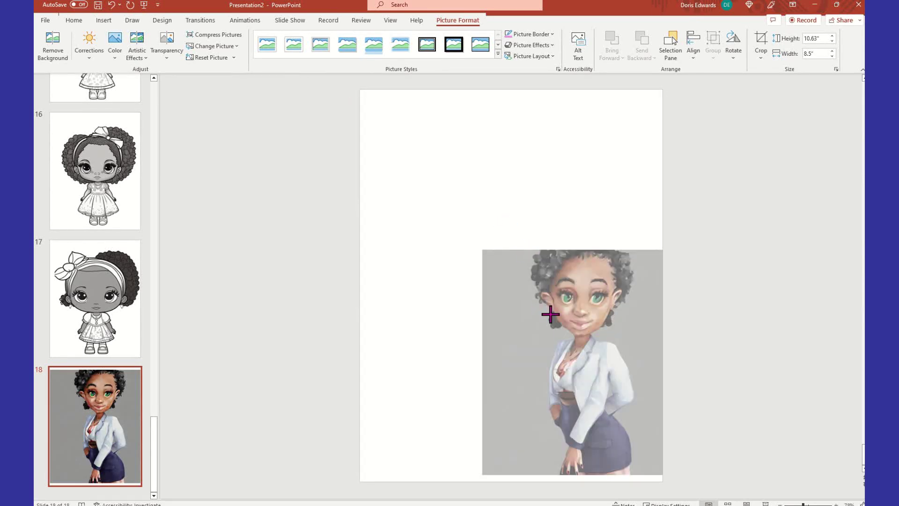
pyautogui.moveTo(486, 280); pyautogui.dragTo(485, 280)
pyautogui.moveTo(640, 439); pyautogui.dragTo(497, 265)
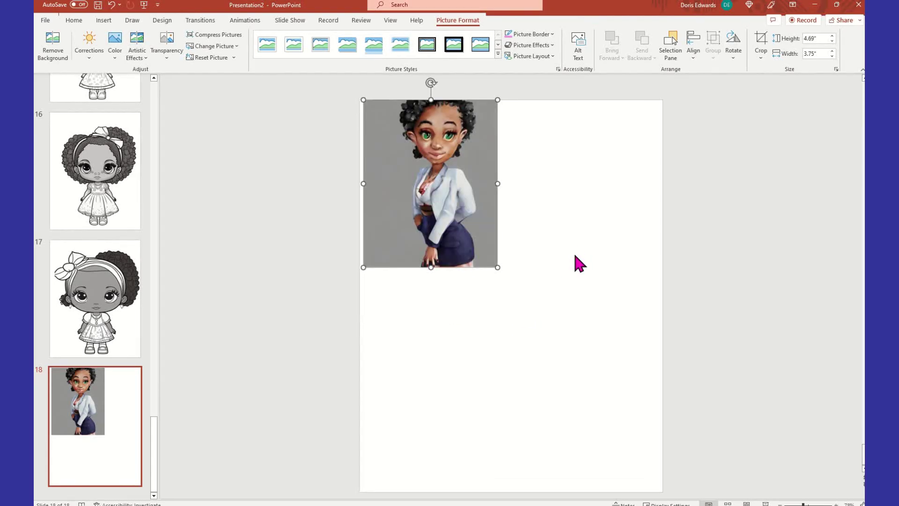
pyautogui.moveTo(455, 216); pyautogui.dragTo(451, 217)
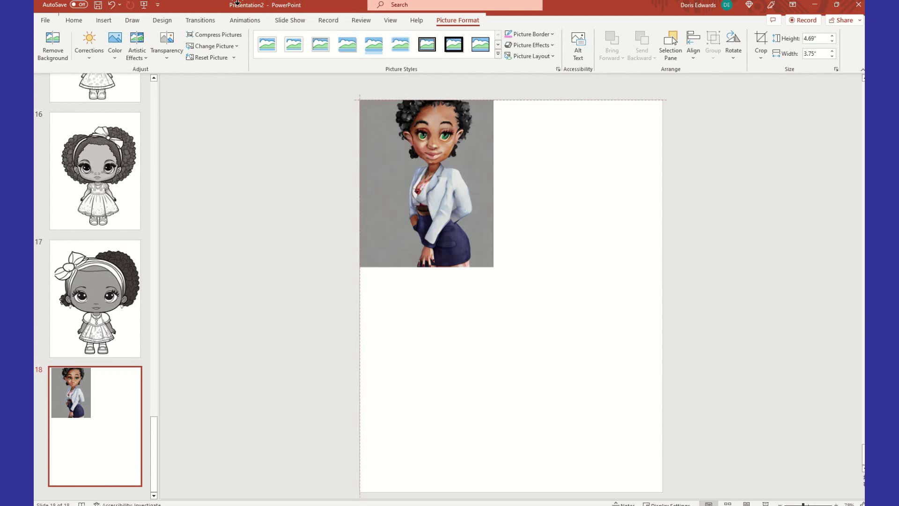
pyautogui.click(111, 18)
pyautogui.click(111, 60)
# - Insert pg3.png from the Downloads folder onto slide 18
pyautogui.click(117, 86)
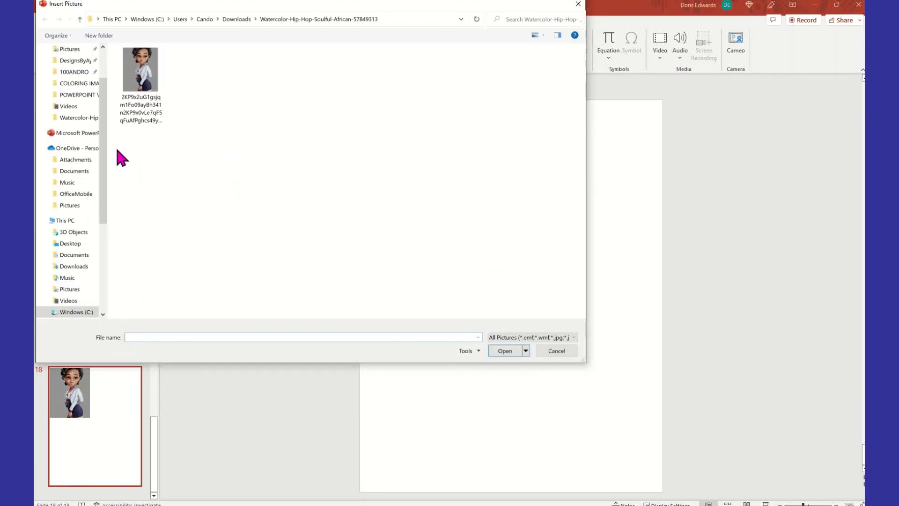
pyautogui.scroll(3, 80, 89)
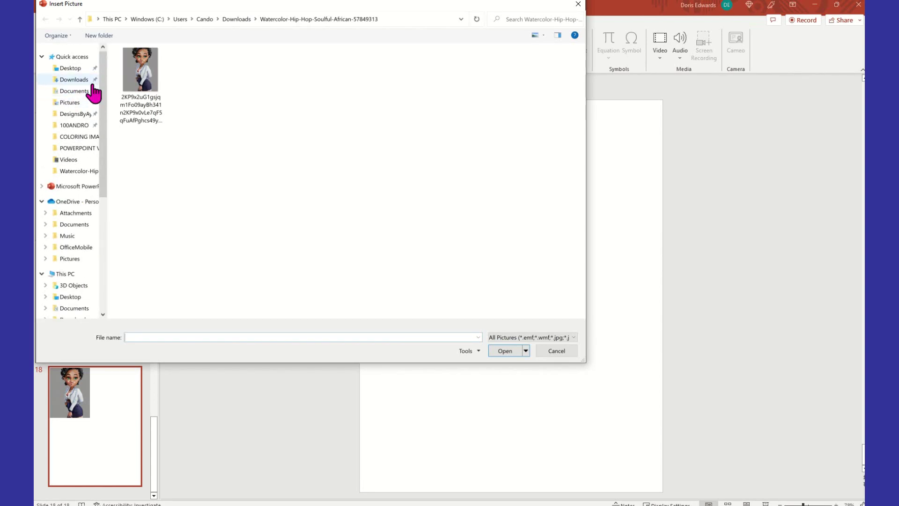
pyautogui.click(80, 80)
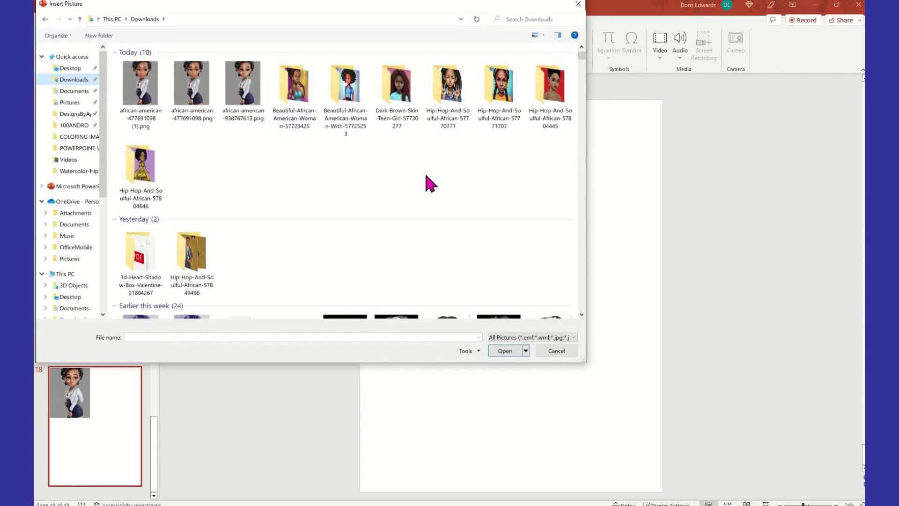
pyautogui.click(446, 249)
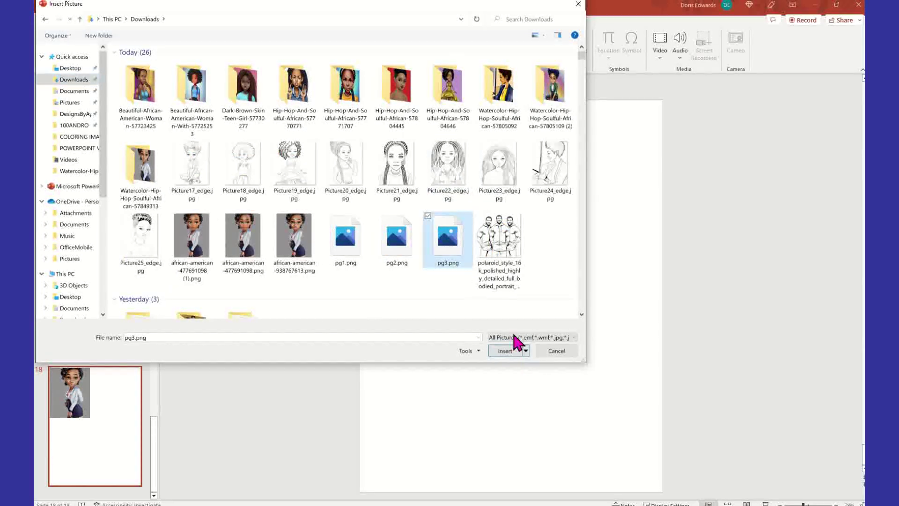
pyautogui.click(516, 351)
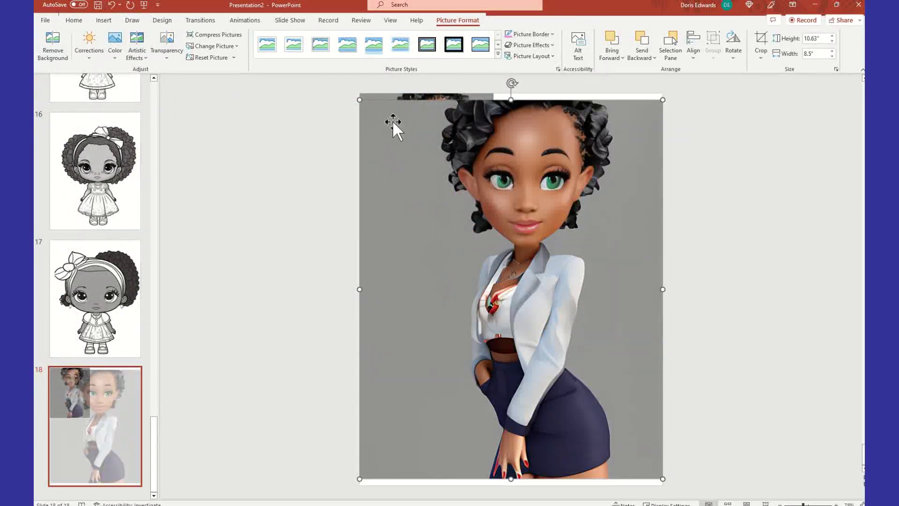
# - Shrink pg3.png to 4.69" × 3.75" and position it beside the first picture
pyautogui.moveTo(360, 101); pyautogui.dragTo(541, 277)
pyautogui.moveTo(603, 345)
pyautogui.mouseDown()
pyautogui.moveTo(594, 323)
pyautogui.moveTo(607, 169)
pyautogui.moveTo(594, 162)
pyautogui.mouseUp()
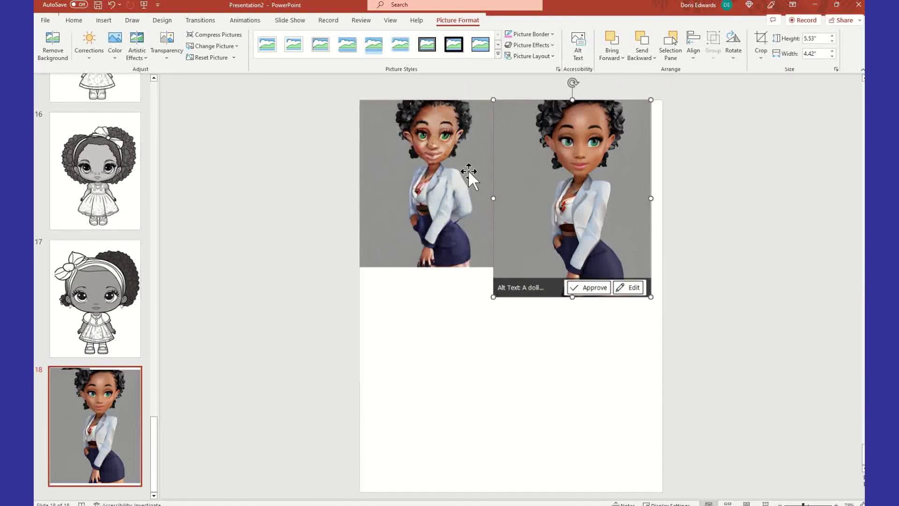
pyautogui.moveTo(645, 290); pyautogui.dragTo(627, 243)
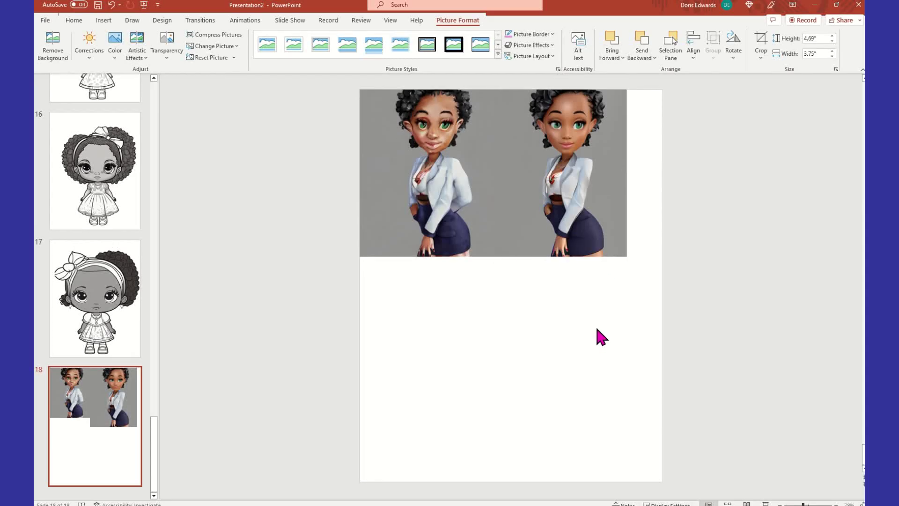
pyautogui.click(581, 314)
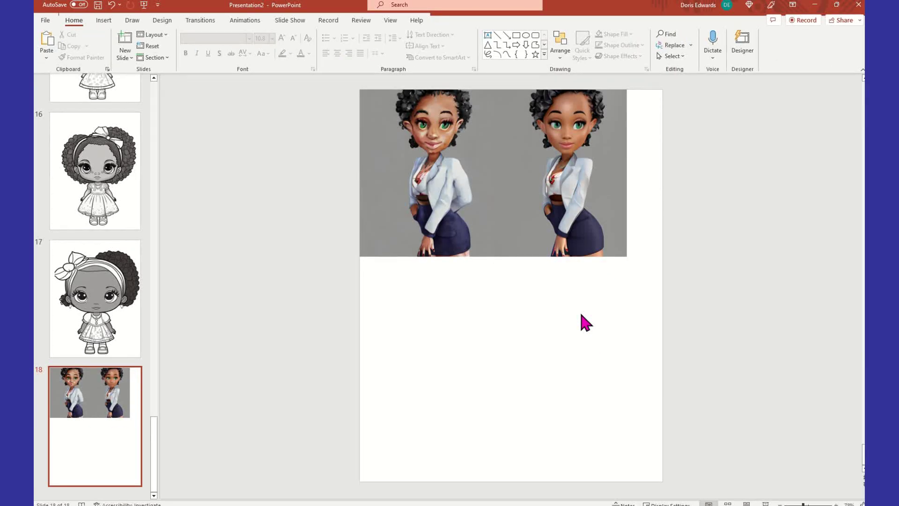